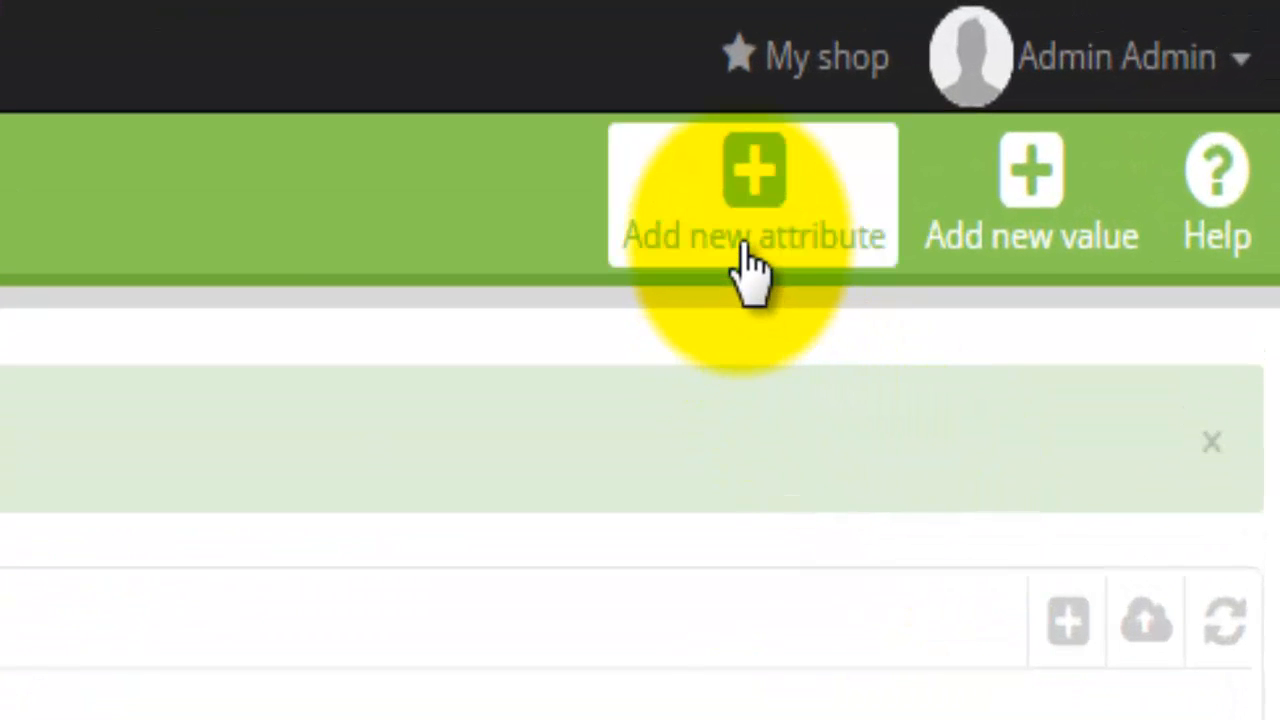
Start a new product attribute with Occasion as both its name and its public name
left_click(745, 250)
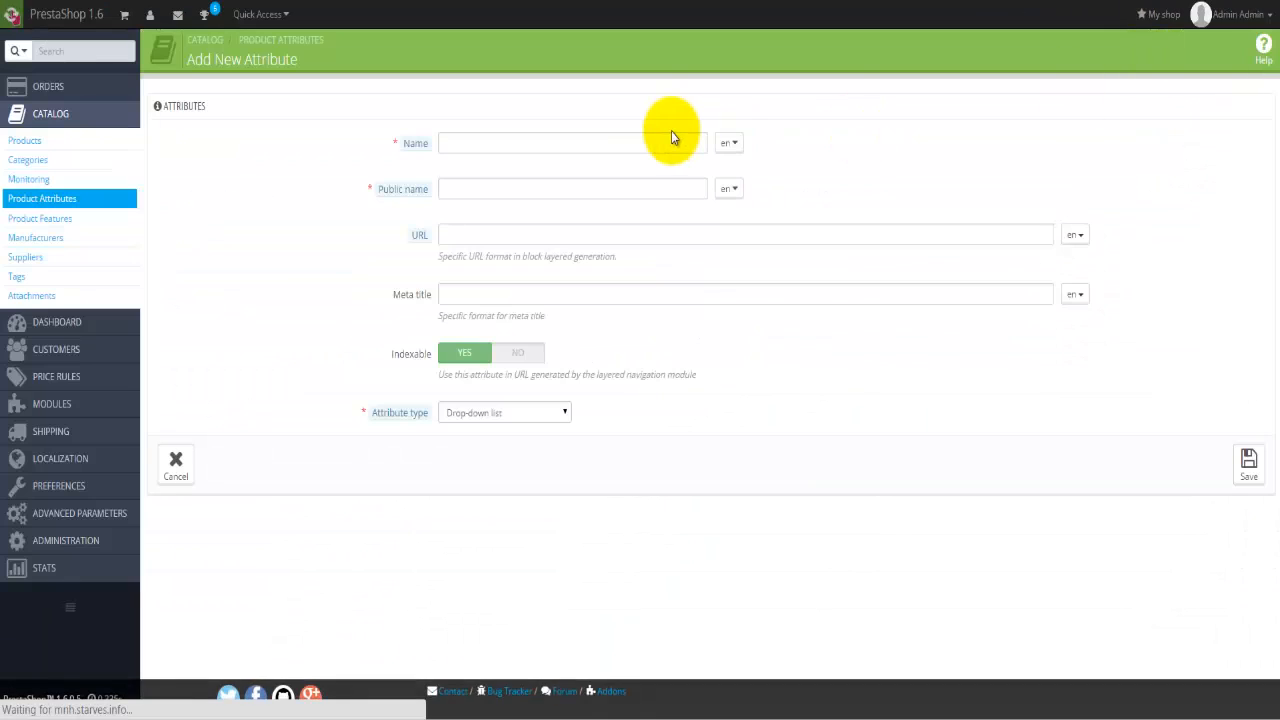
left_click(611, 143)
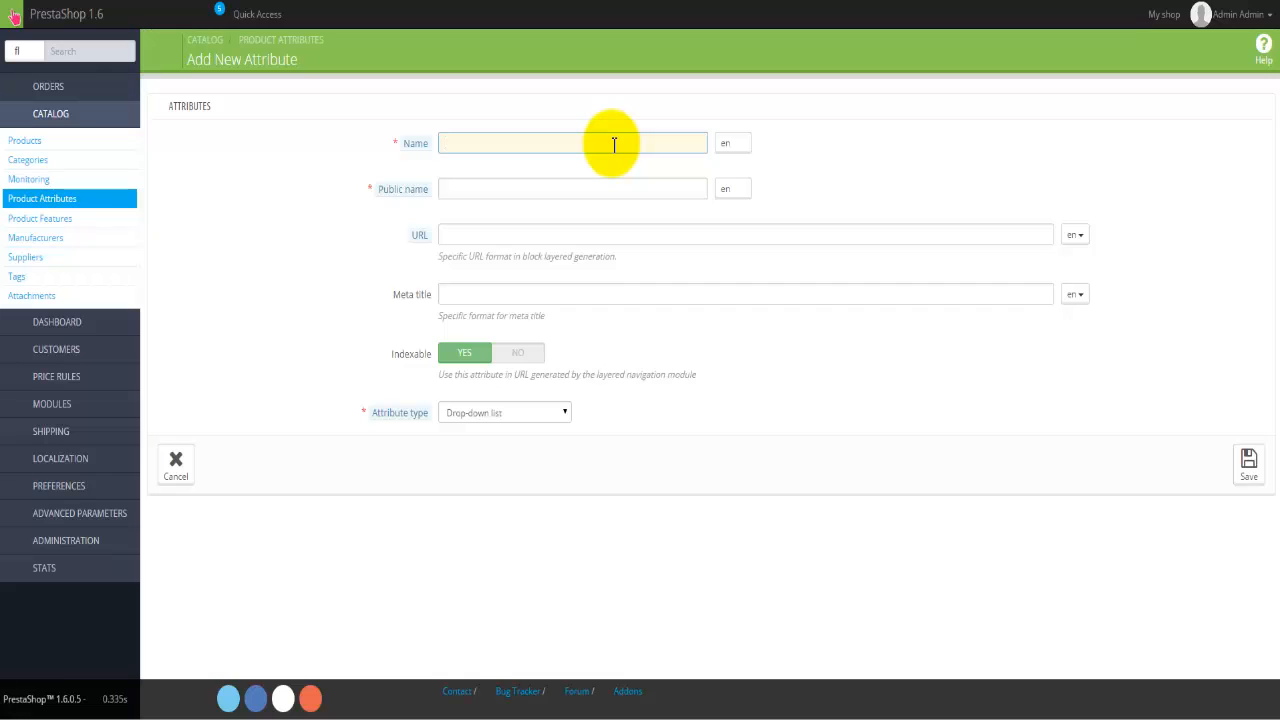
type("Occasion")
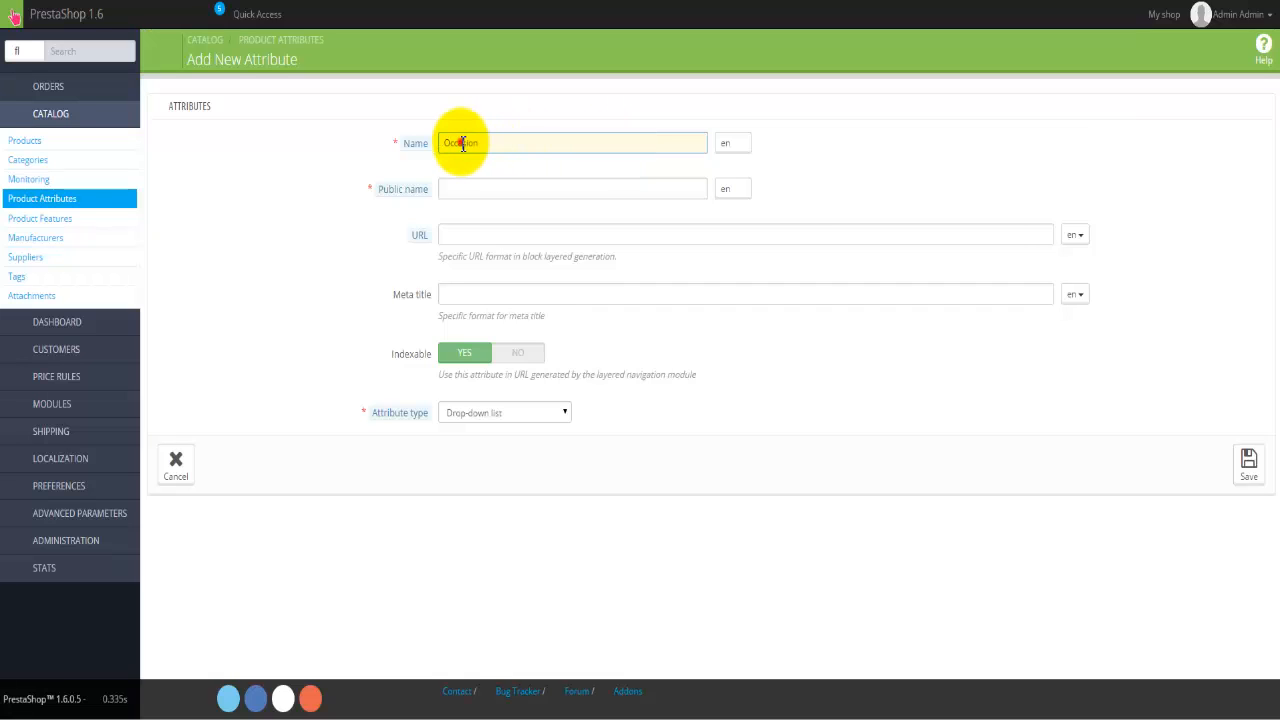
double_click(460, 143)
key("ctrl+c")
left_click(480, 186)
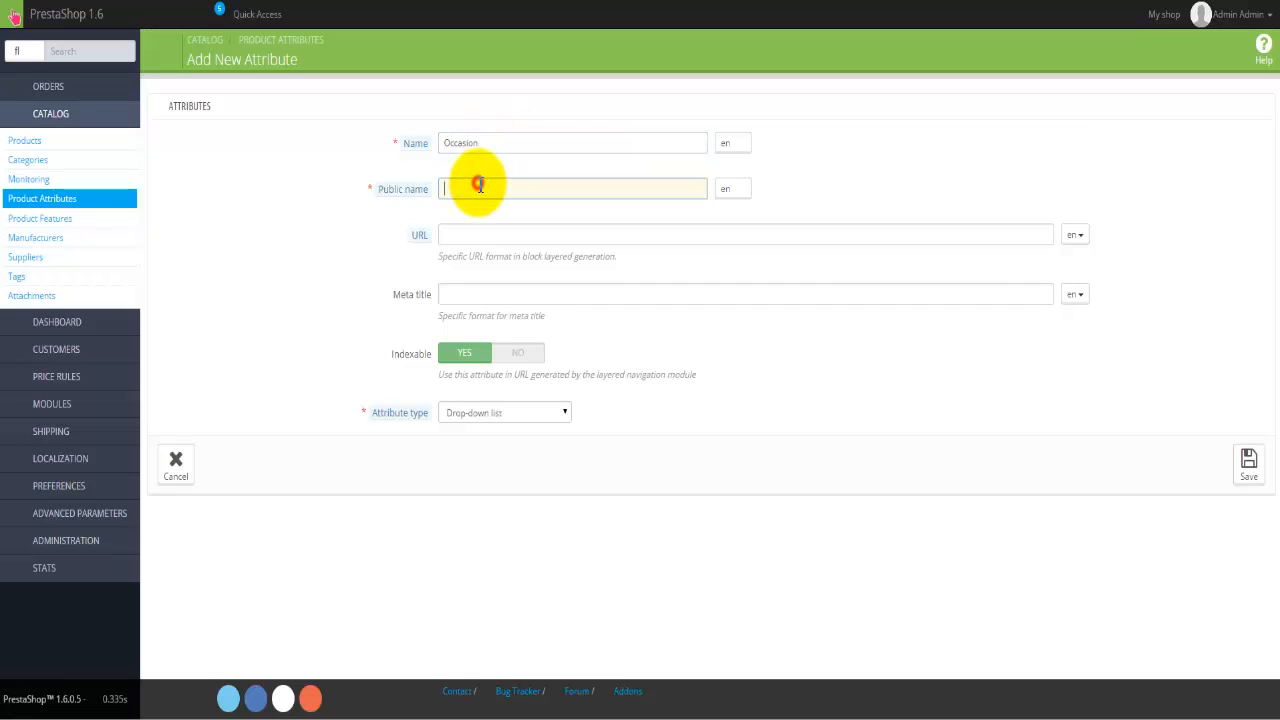
key("ctrl+v")
Keep Drop-down list as the Occasion attribute's type, leave its URL empty, and save the attribute
left_click(468, 232)
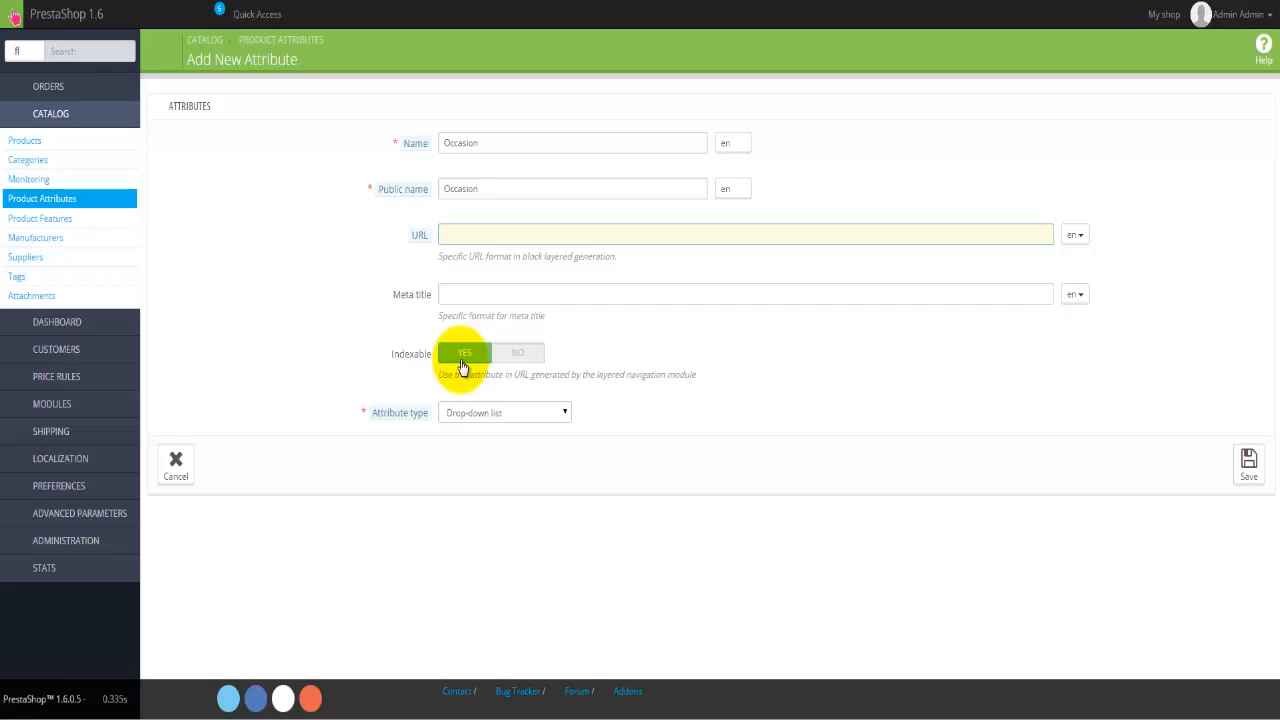
left_click(470, 412)
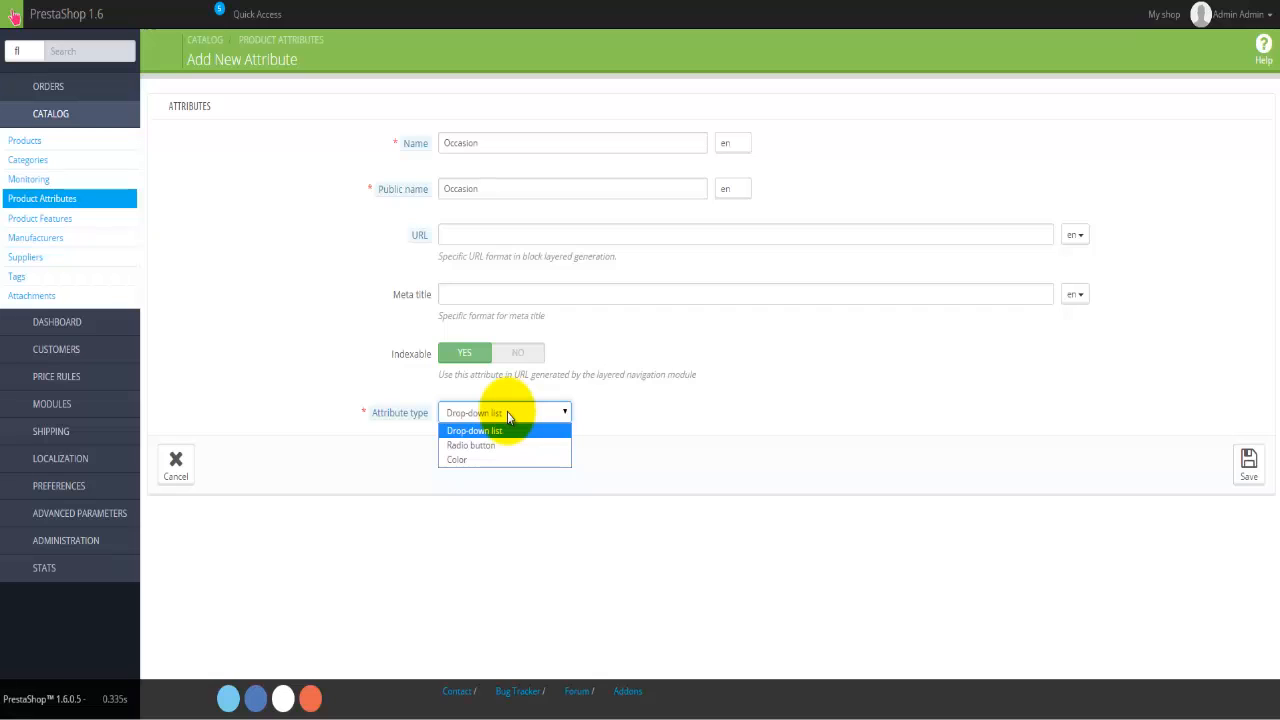
left_click(507, 416)
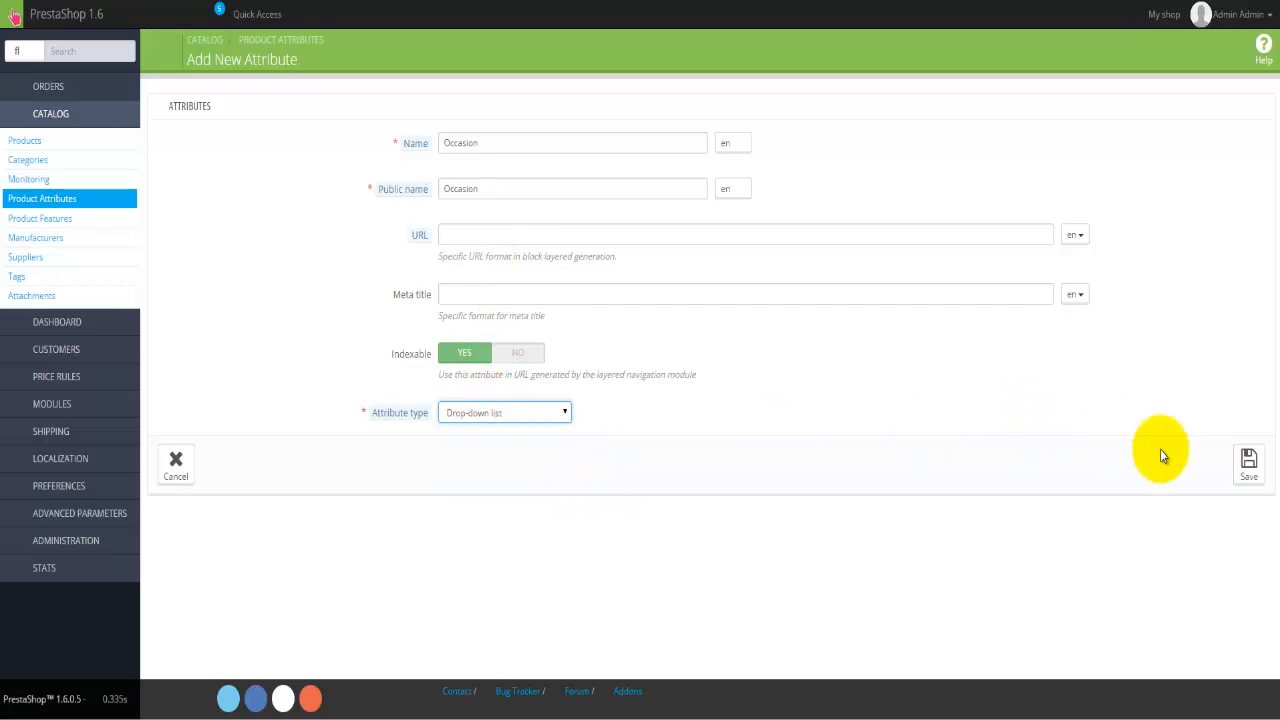
left_click(1241, 485)
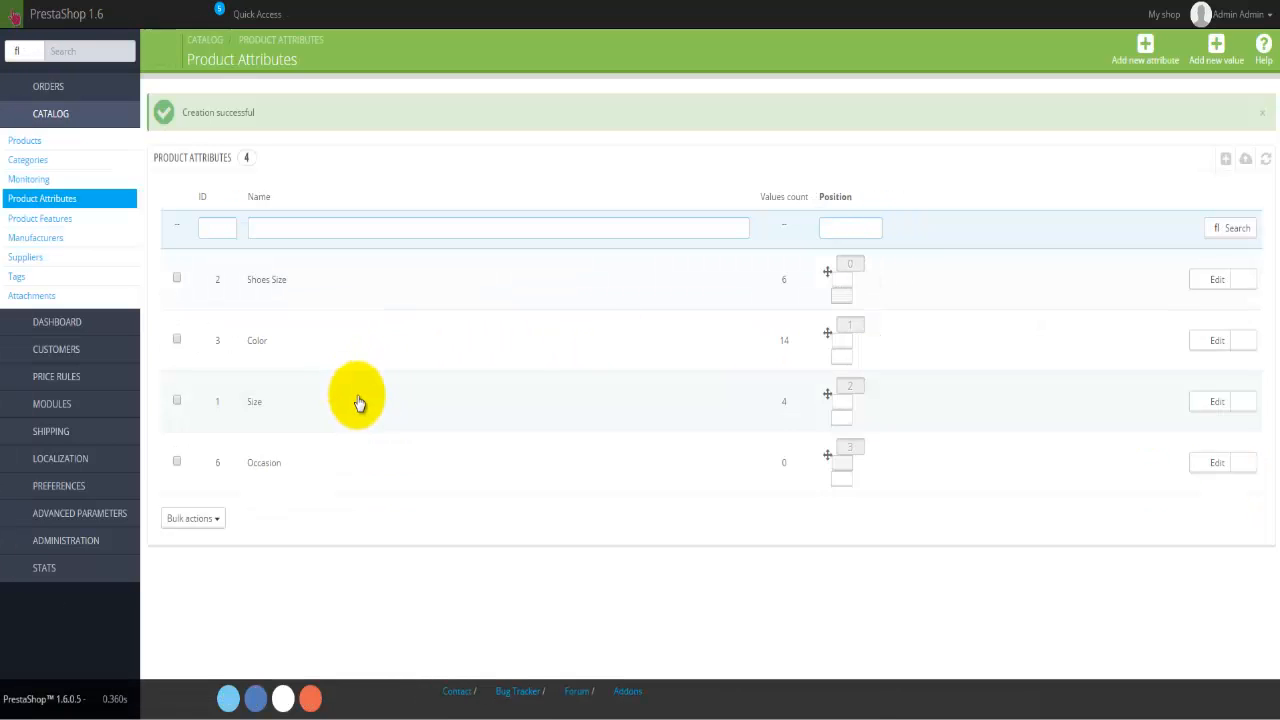
Check the Occasion attribute's list of values and return to the product attributes list
left_click(270, 477)
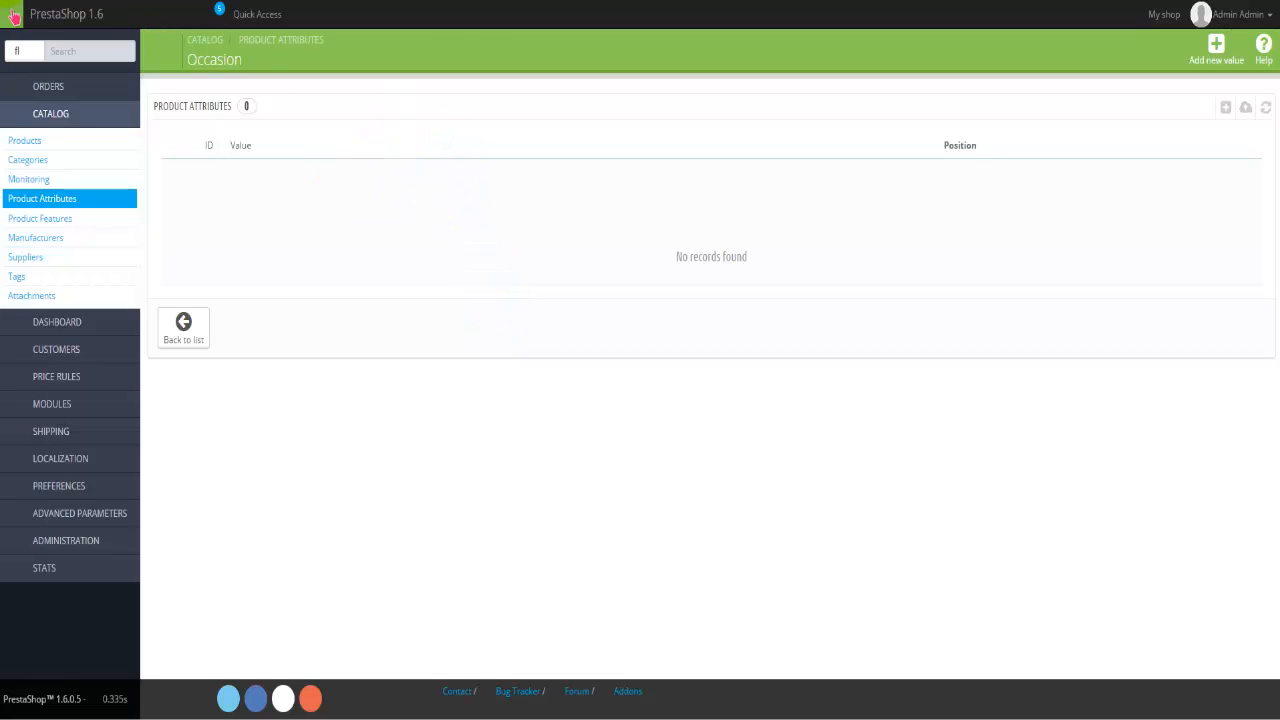
left_click(14, 16)
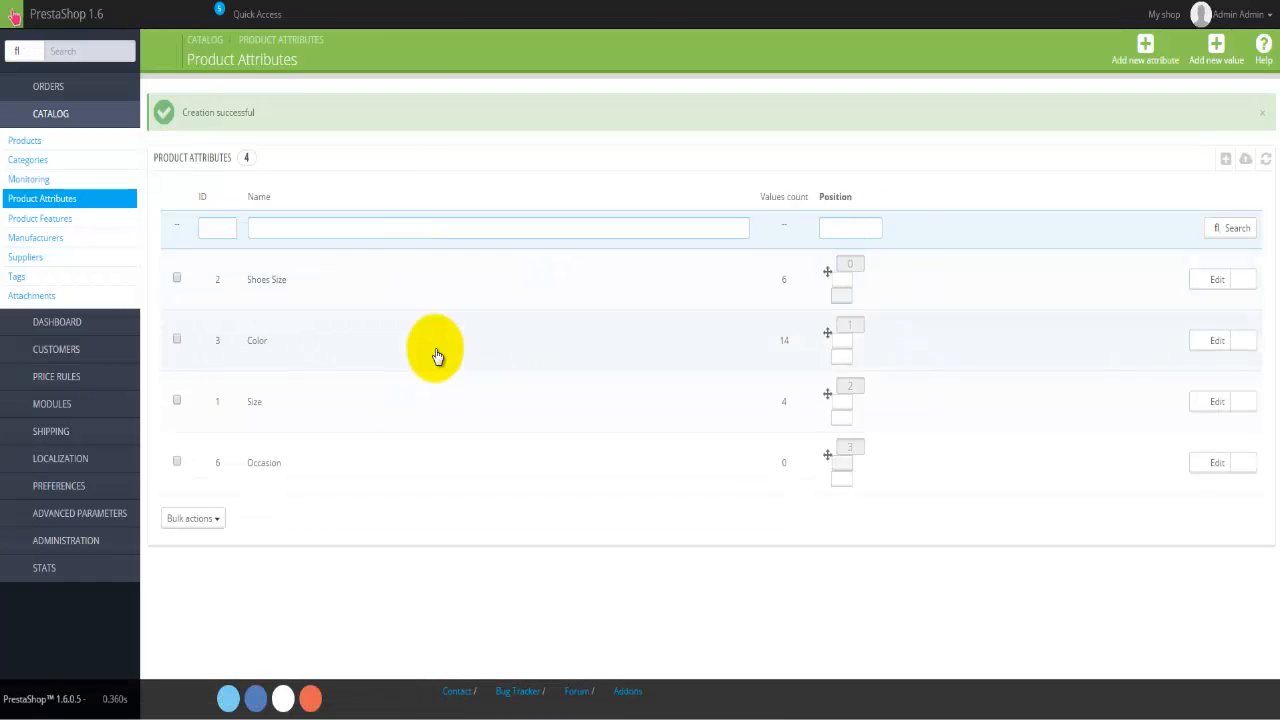
left_click(287, 466)
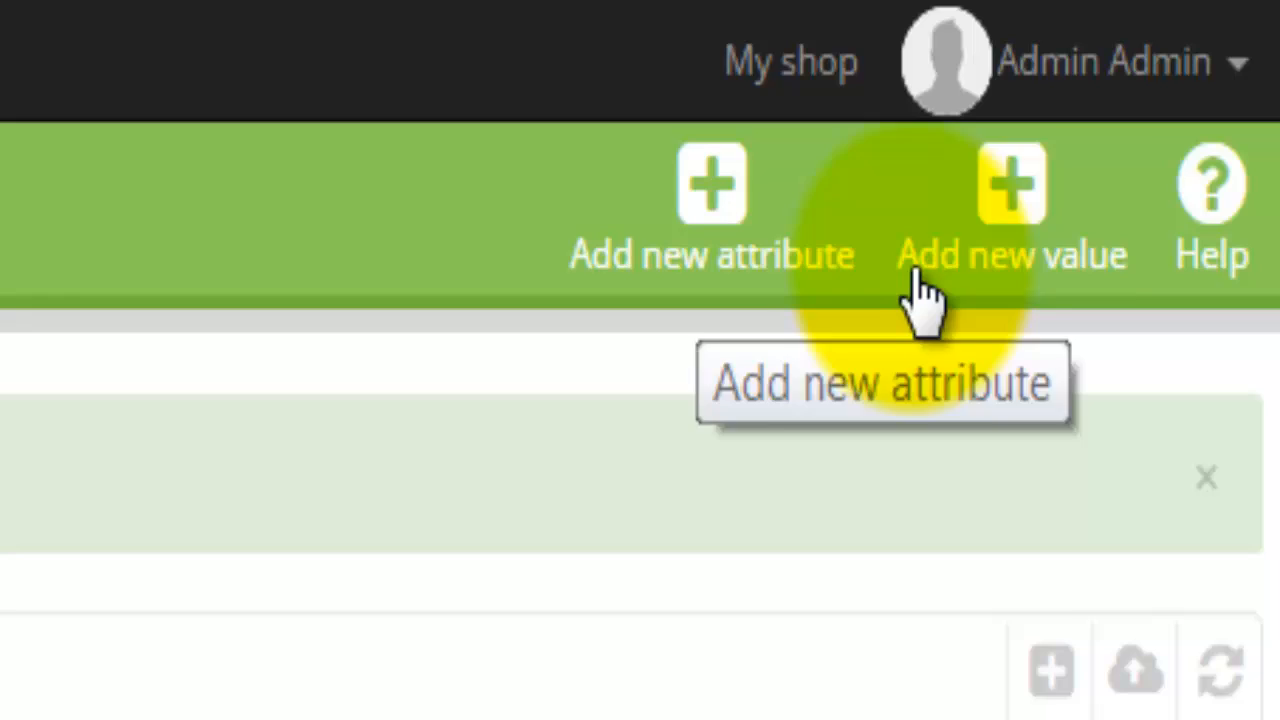
Add the value Sports to the Occasion attribute group and save it, continuing with another value
left_click(1202, 68)
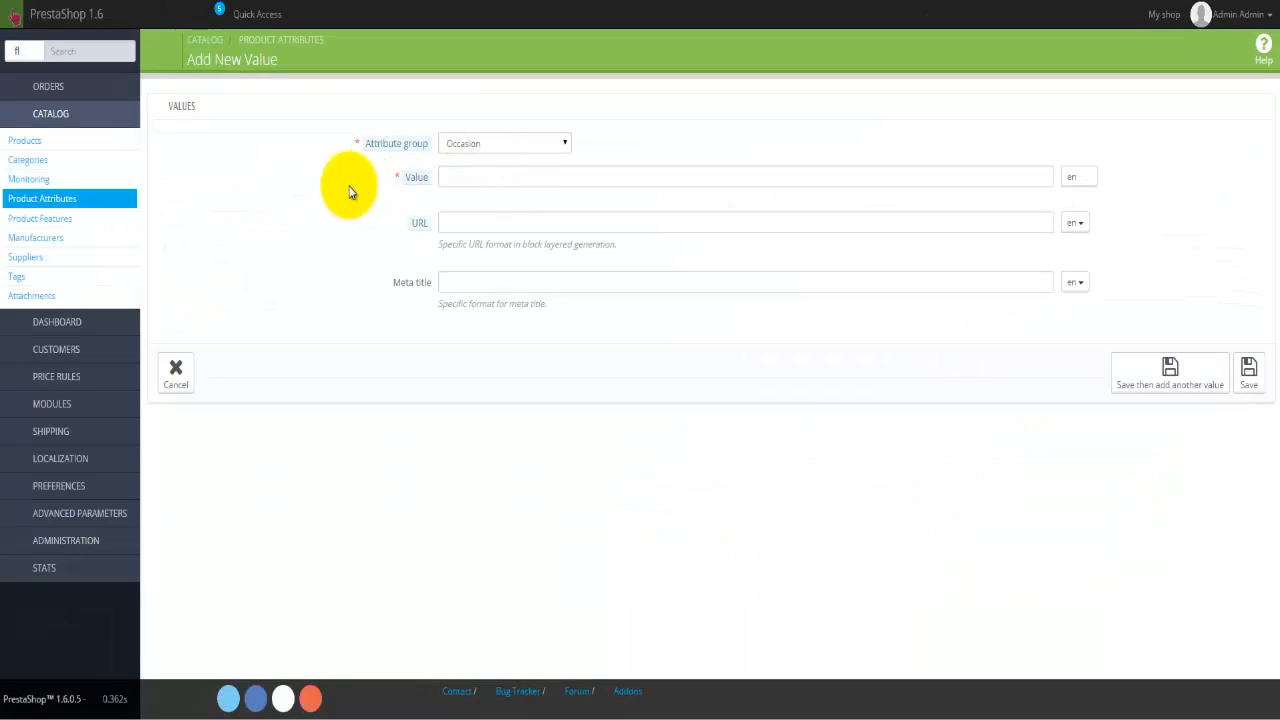
left_click(505, 145)
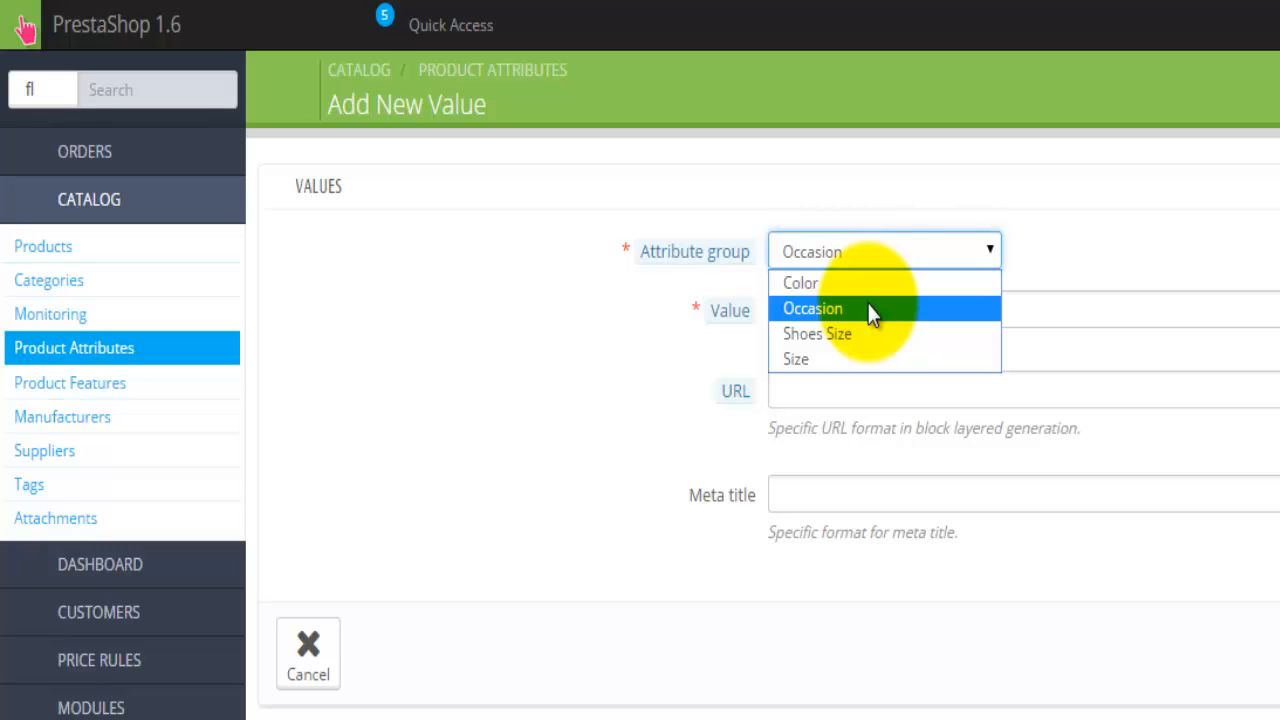
left_click(1090, 267)
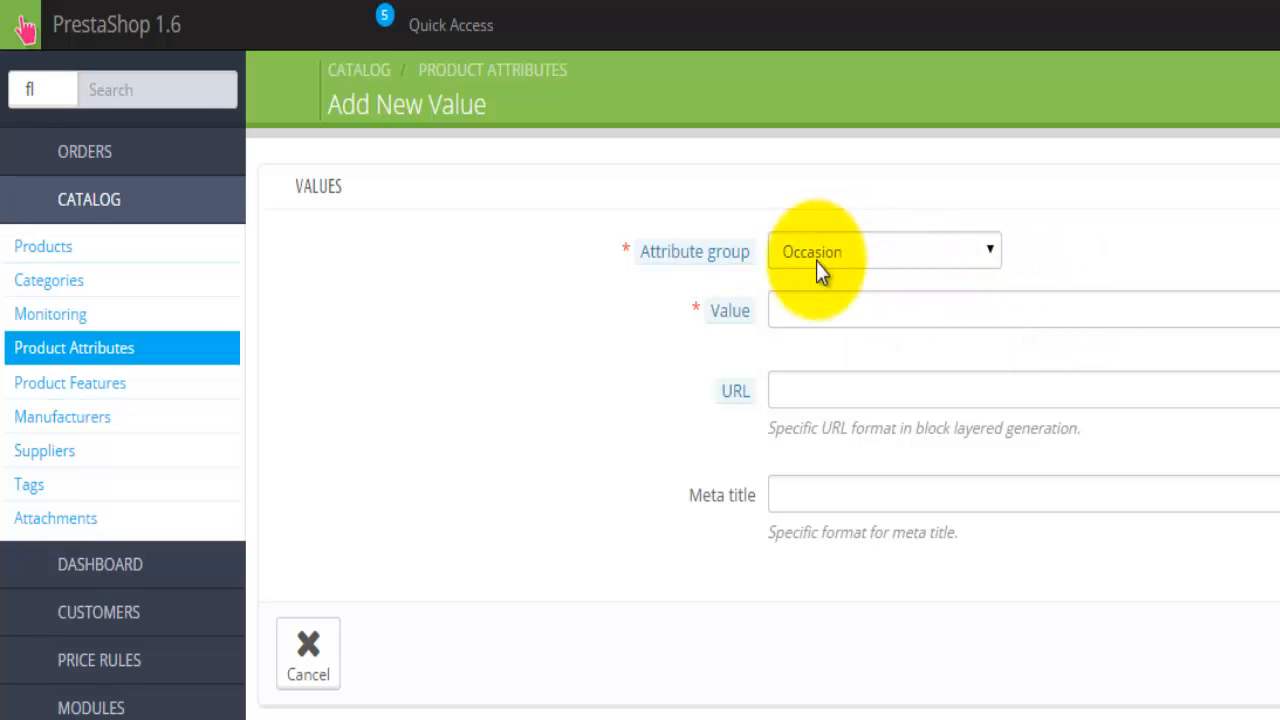
left_click(808, 307)
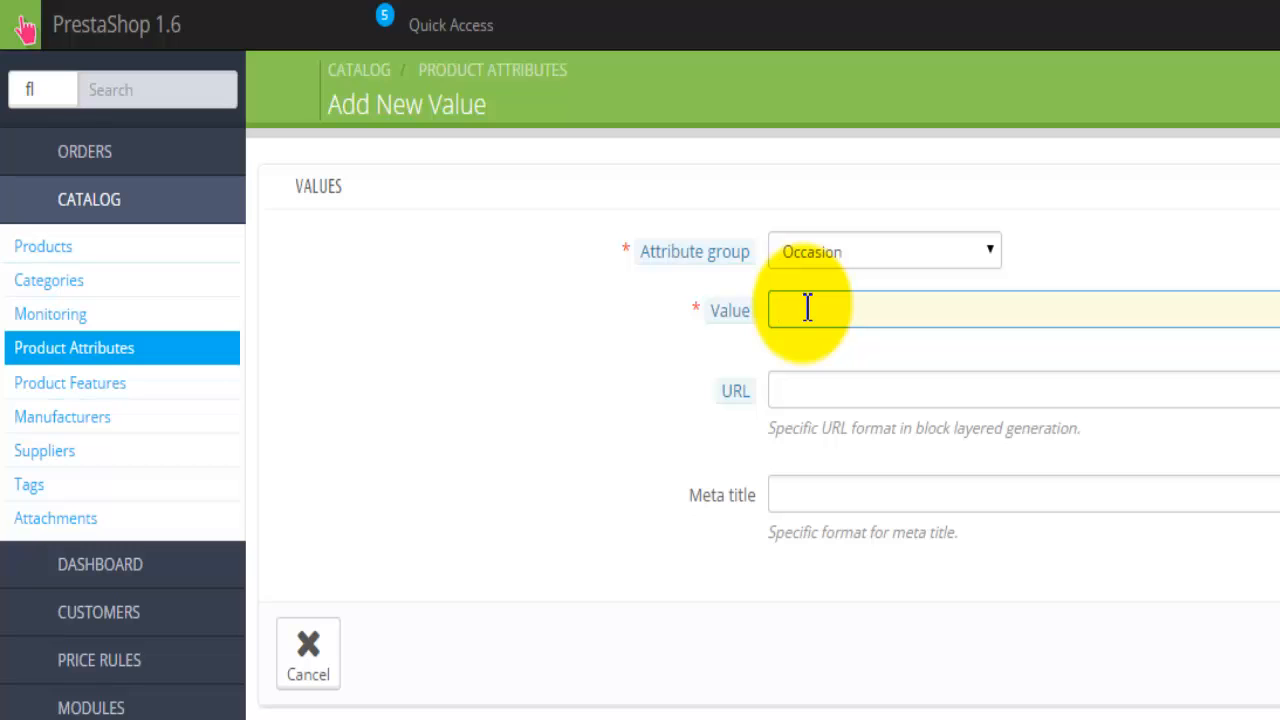
type("Sports")
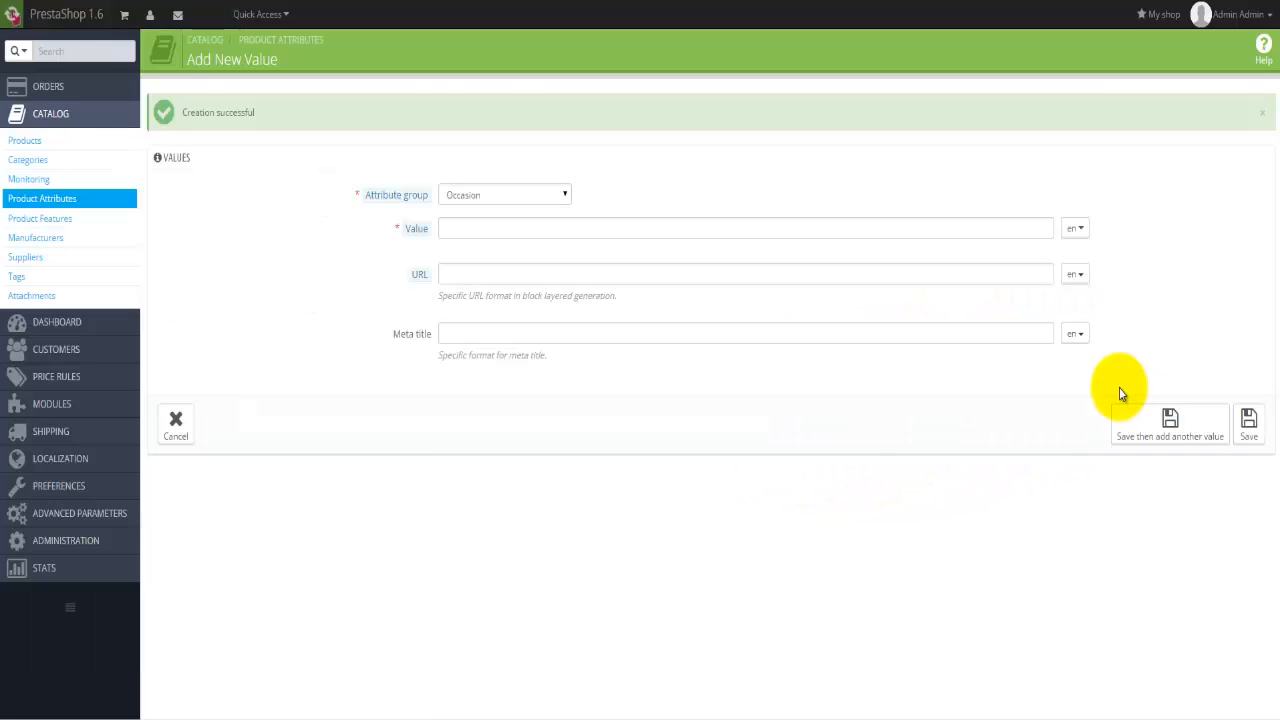
Enter Bussines as an Occasion value and save it, continuing with another value
left_click(500, 226)
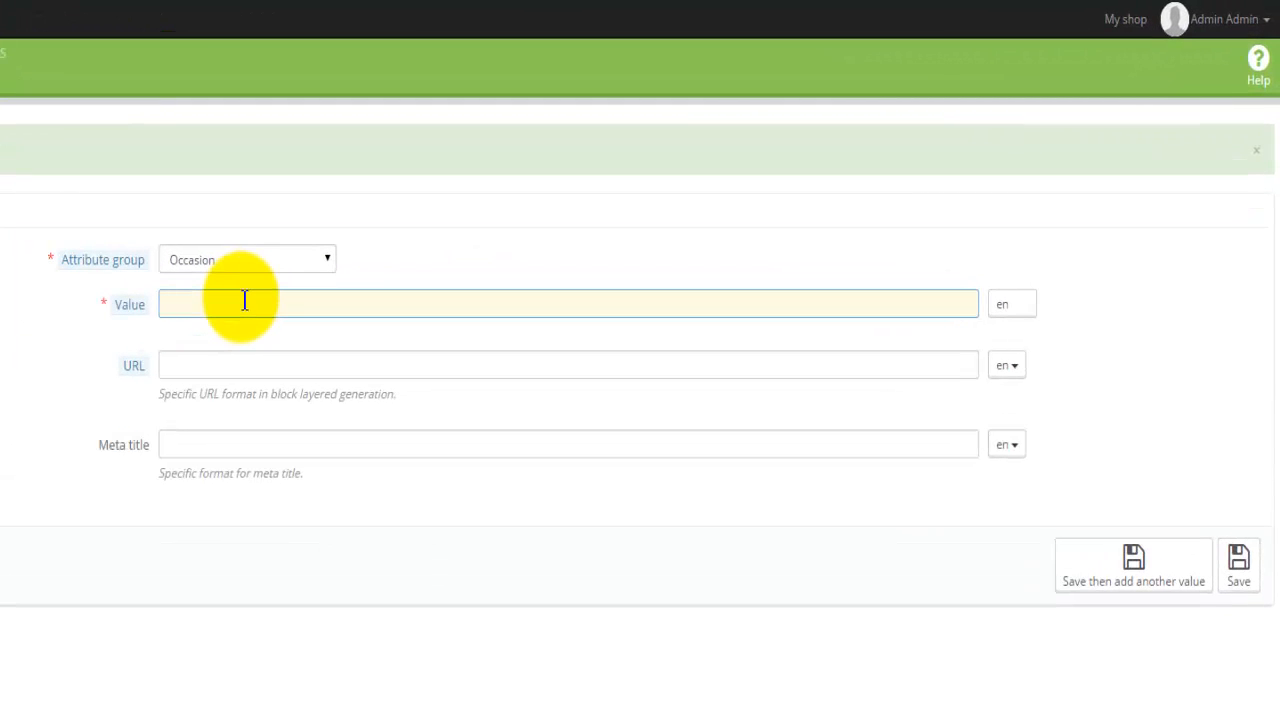
type("Bussines")
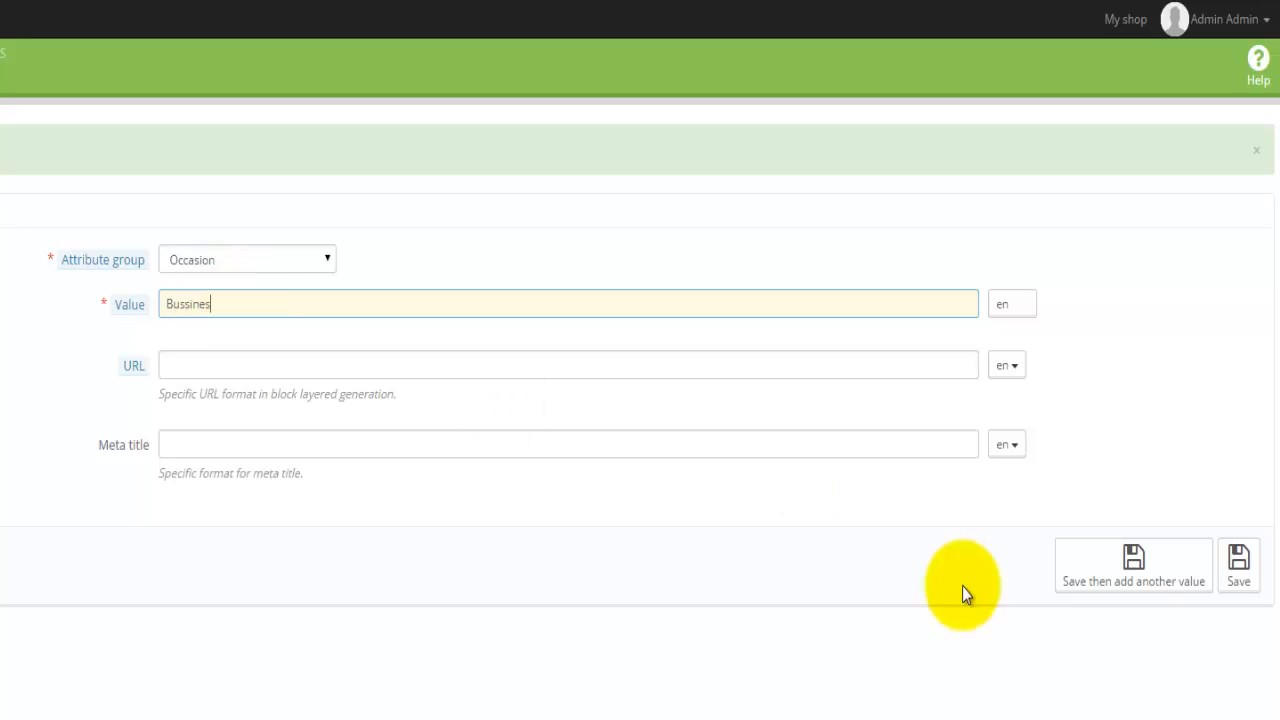
left_click(1116, 591)
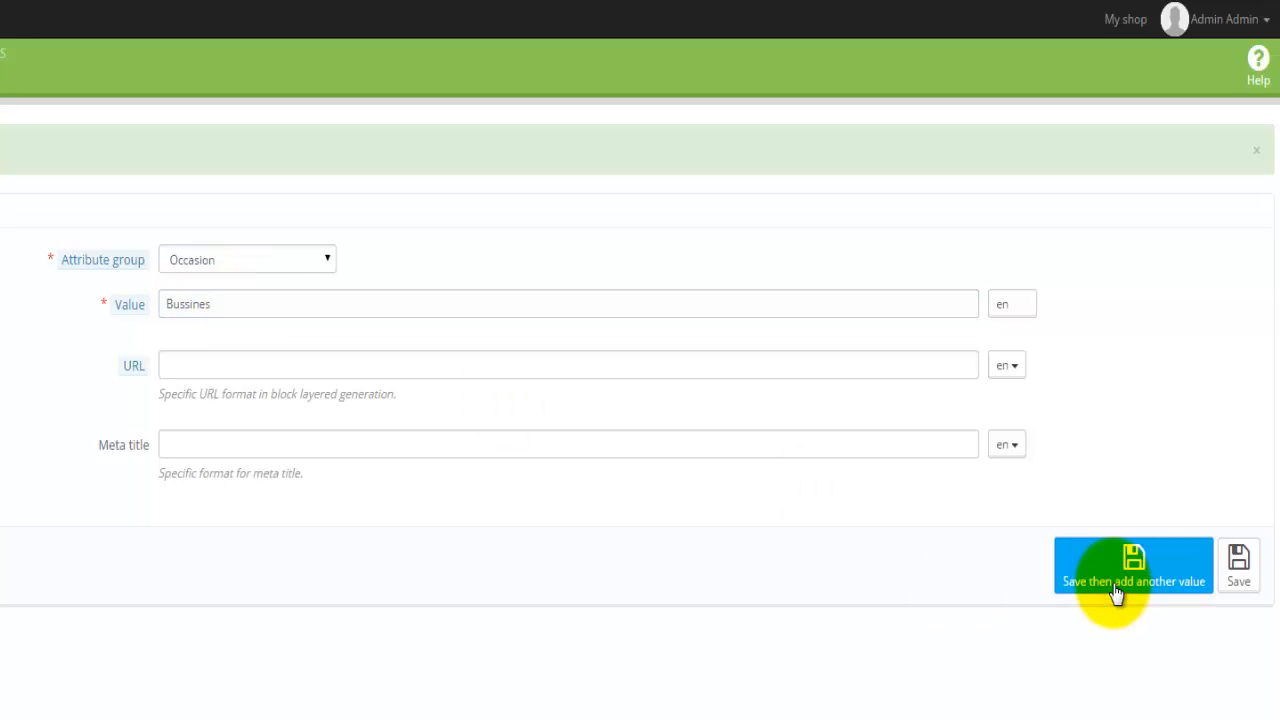
Enter Casual as an Occasion value and save it, continuing with another value
left_click(206, 303)
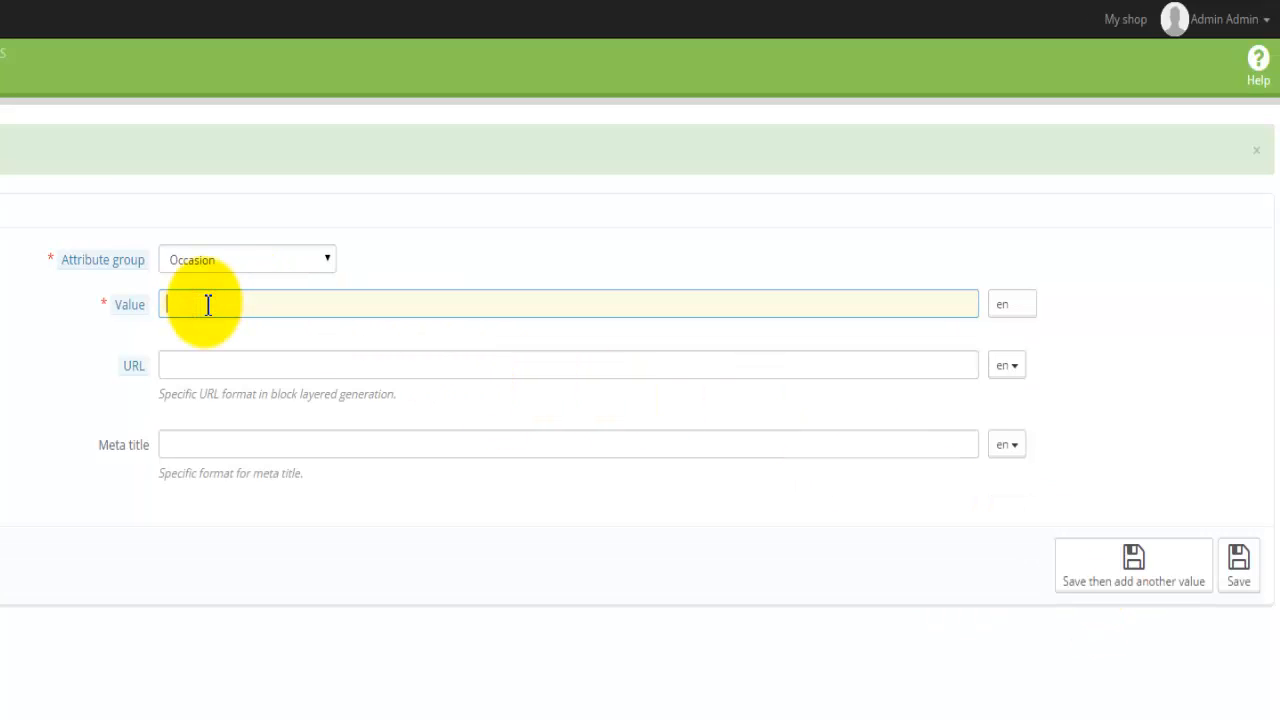
type("Casual")
left_click(1094, 553)
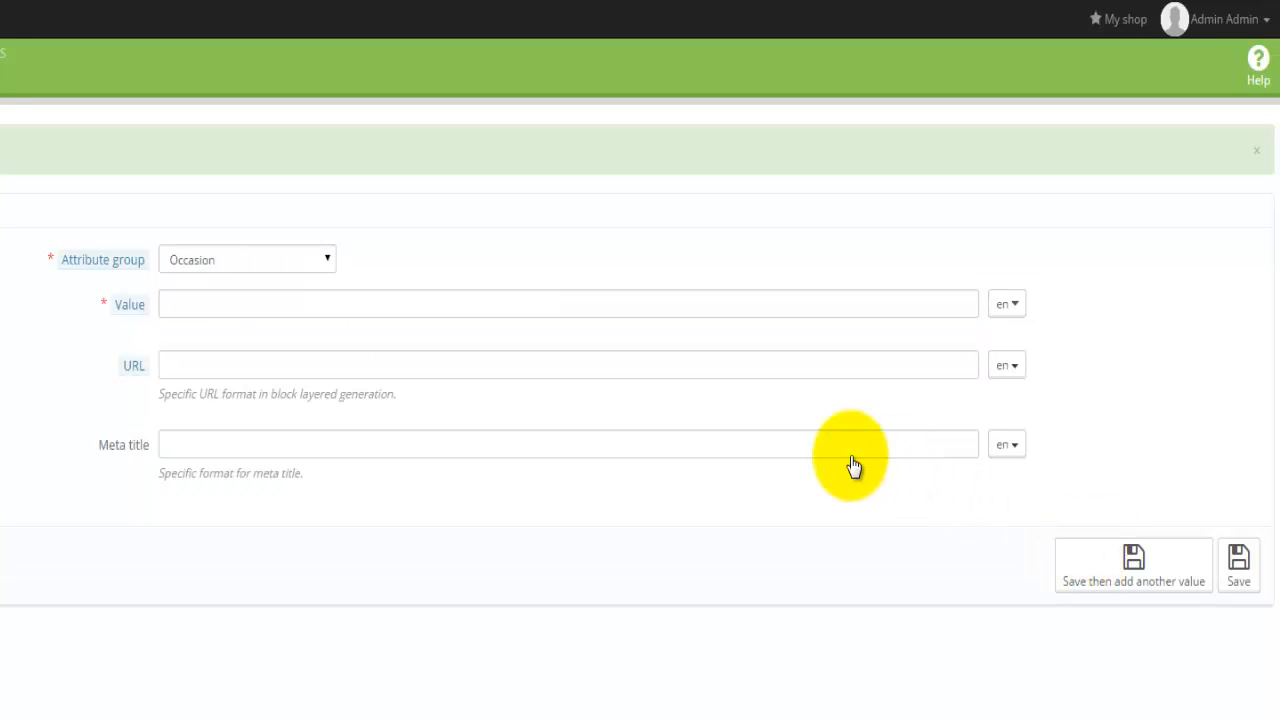
Enter Sleepware as the last Occasion value and save it, returning to the attributes list
left_click(237, 304)
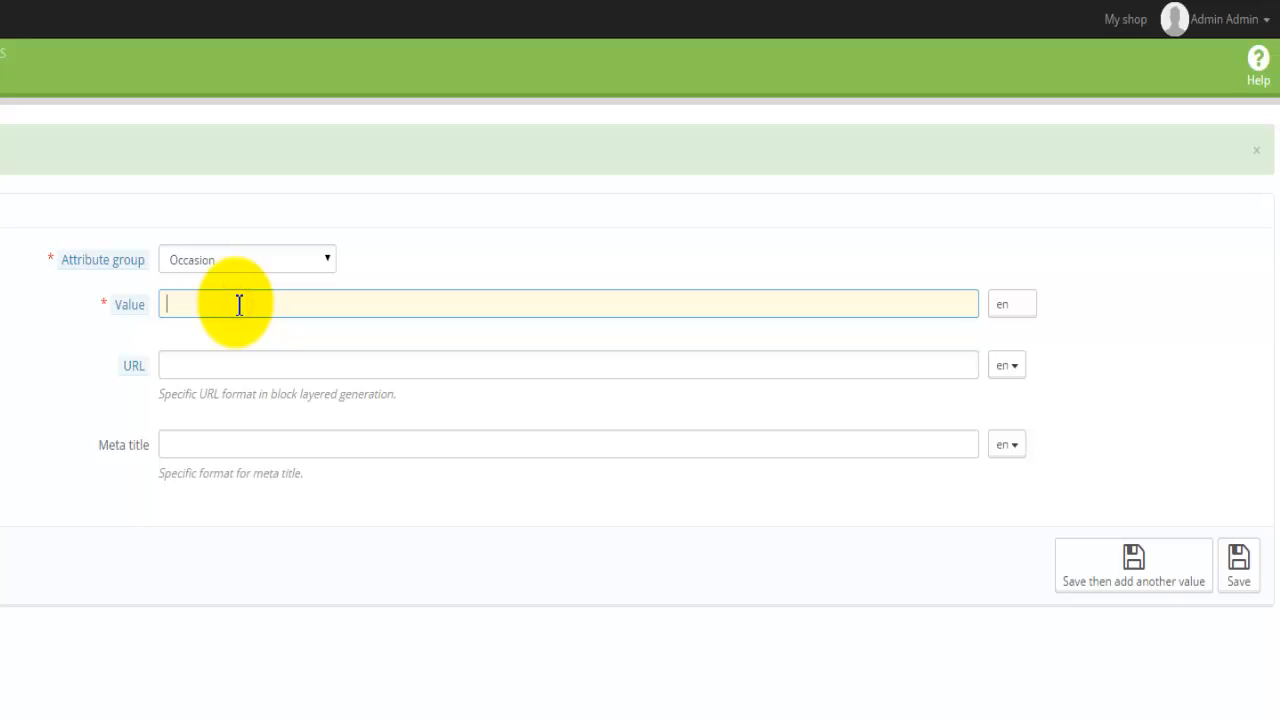
type("Sleepware")
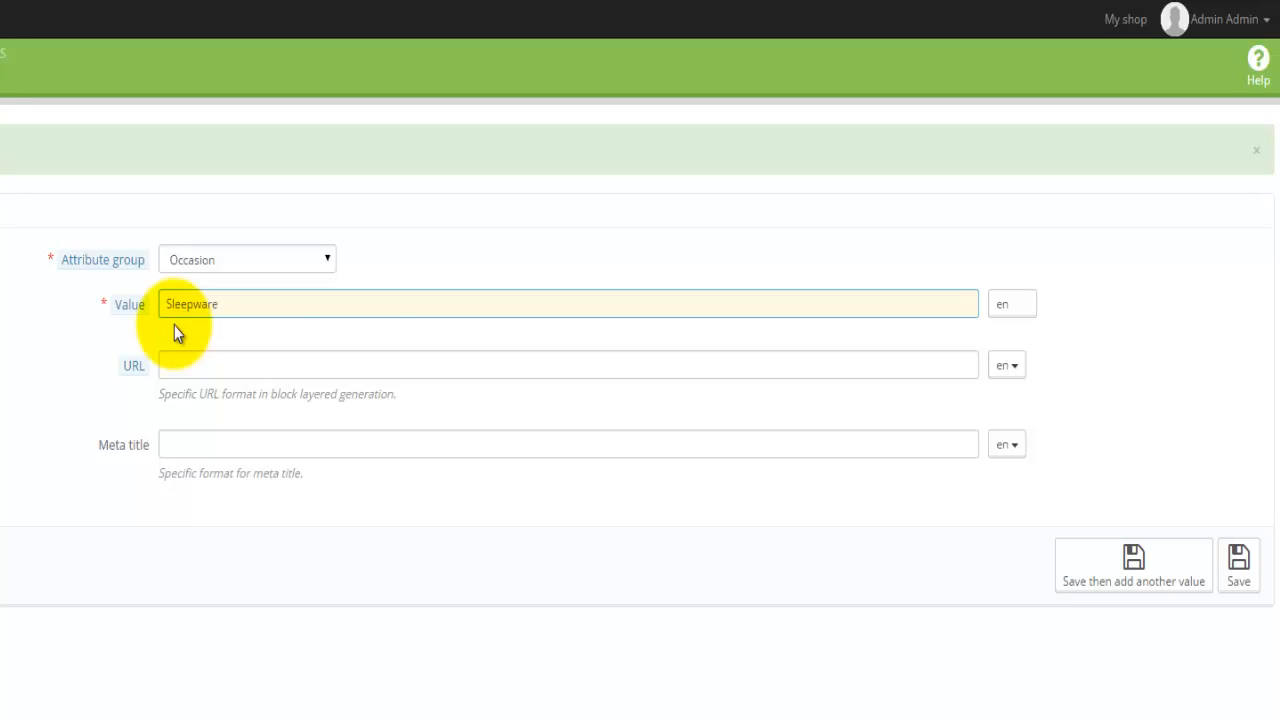
left_click(1238, 585)
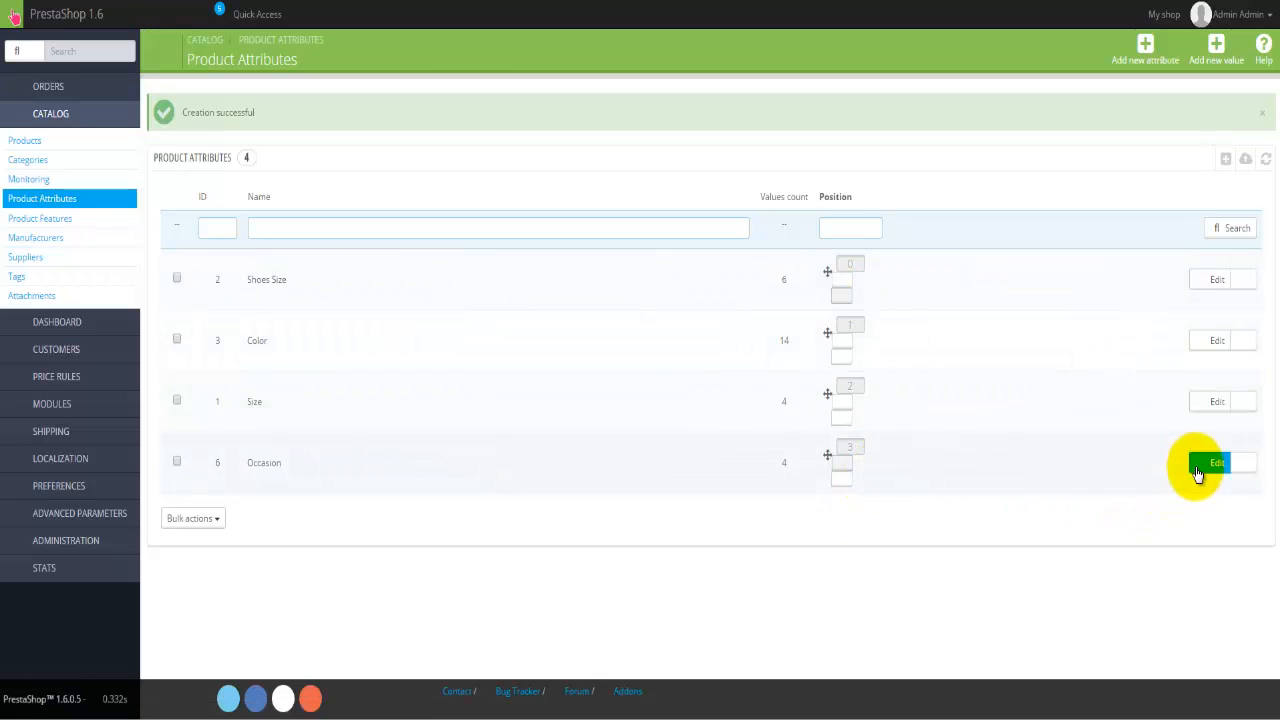
View the list of values stored under the Occasion attribute
left_click(1243, 466)
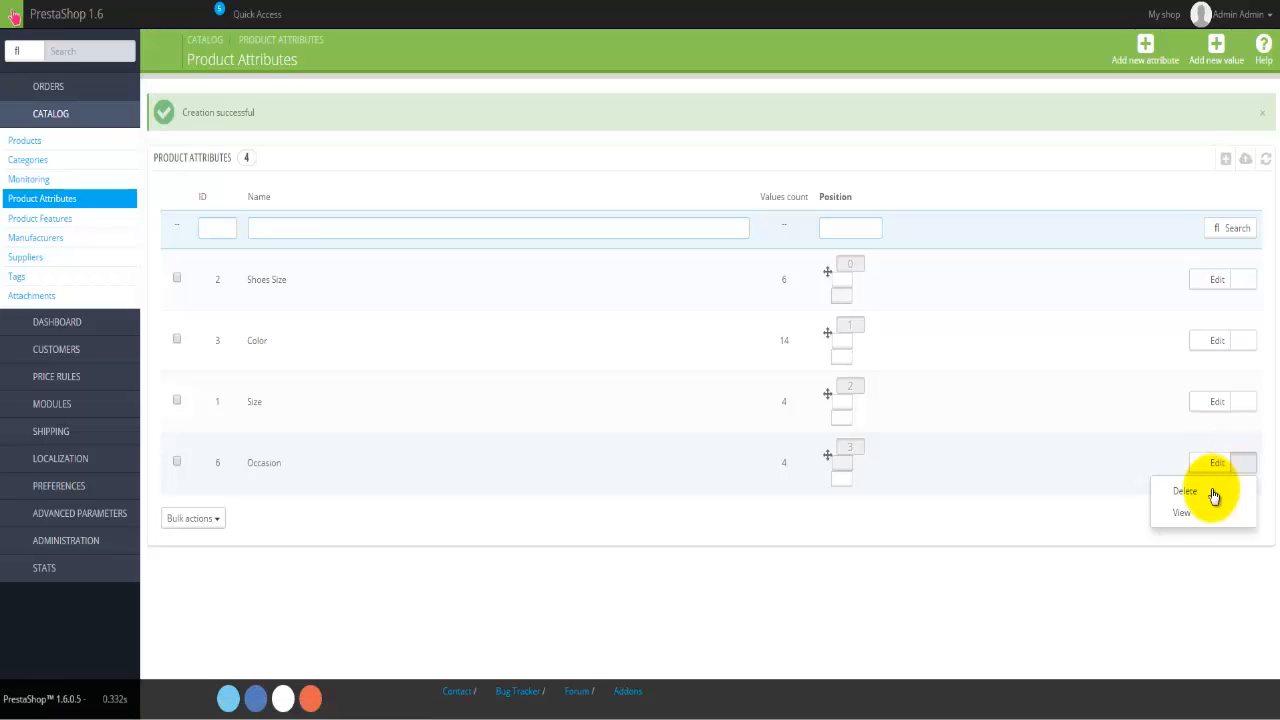
left_click(1183, 514)
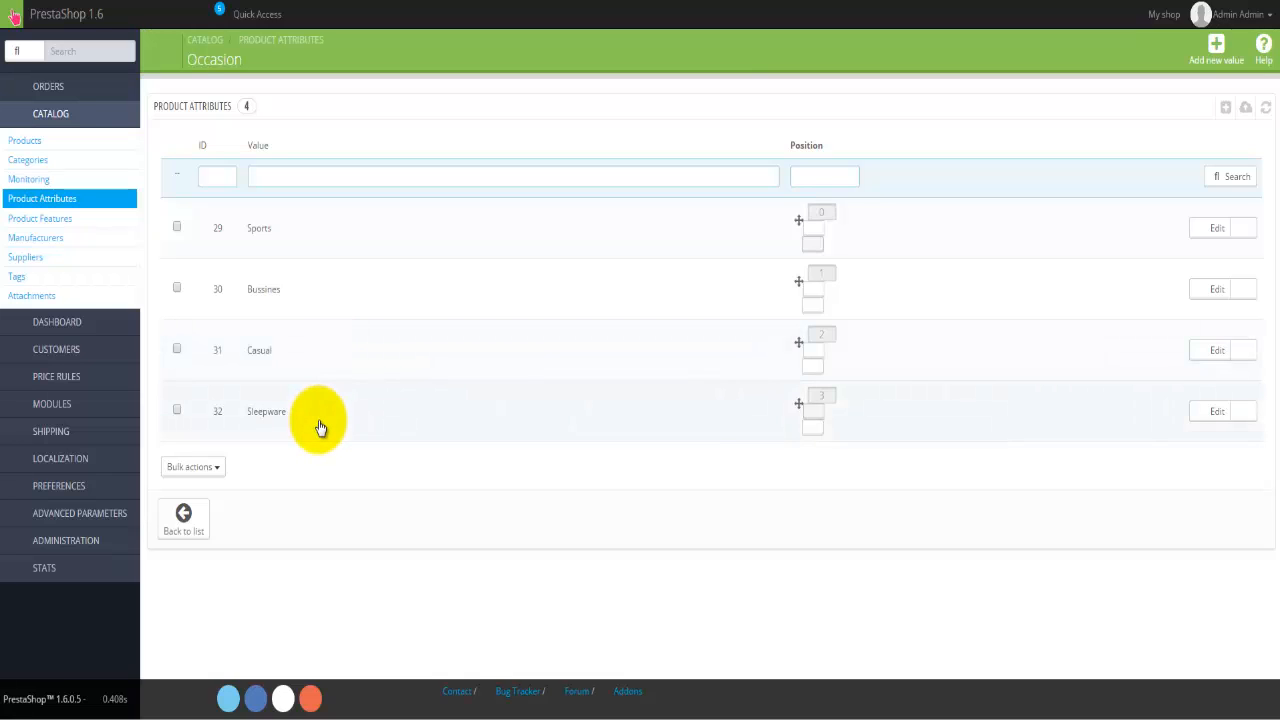
Open the Printed Summer Dress product with reference demo_5 for editing and show its combinations
left_click(30, 142)
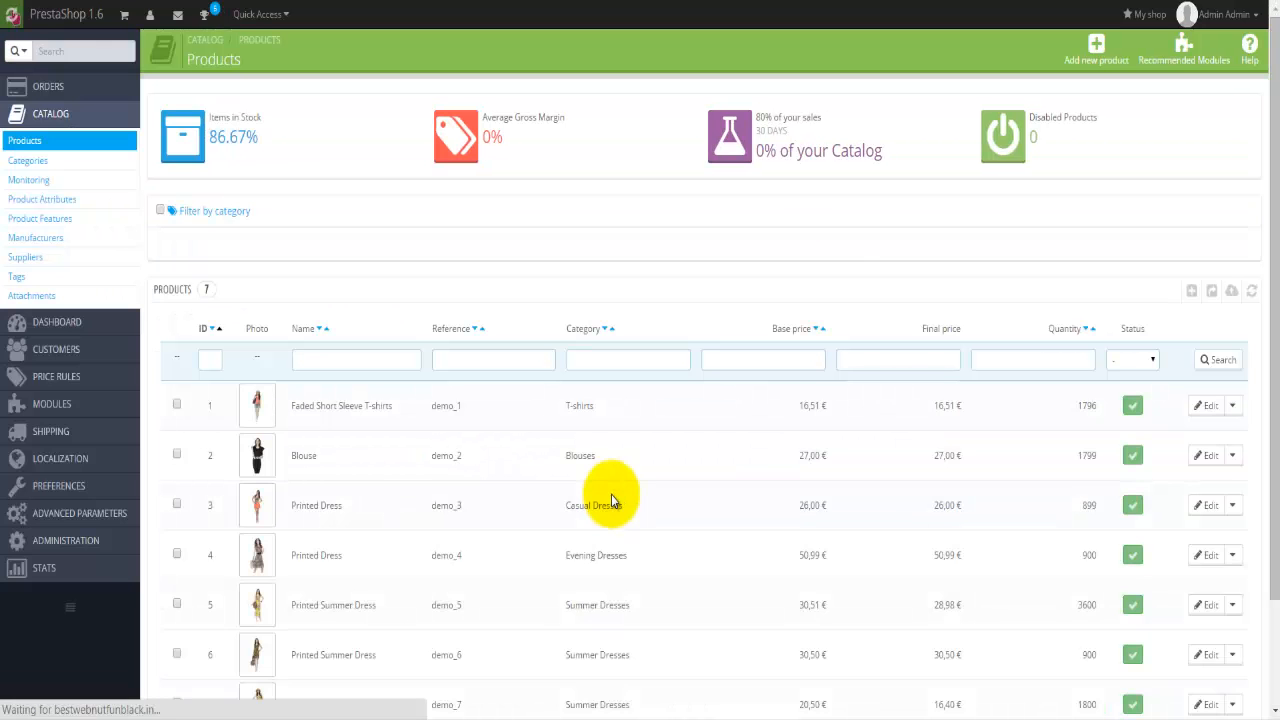
scroll(590, 480, "down", 2)
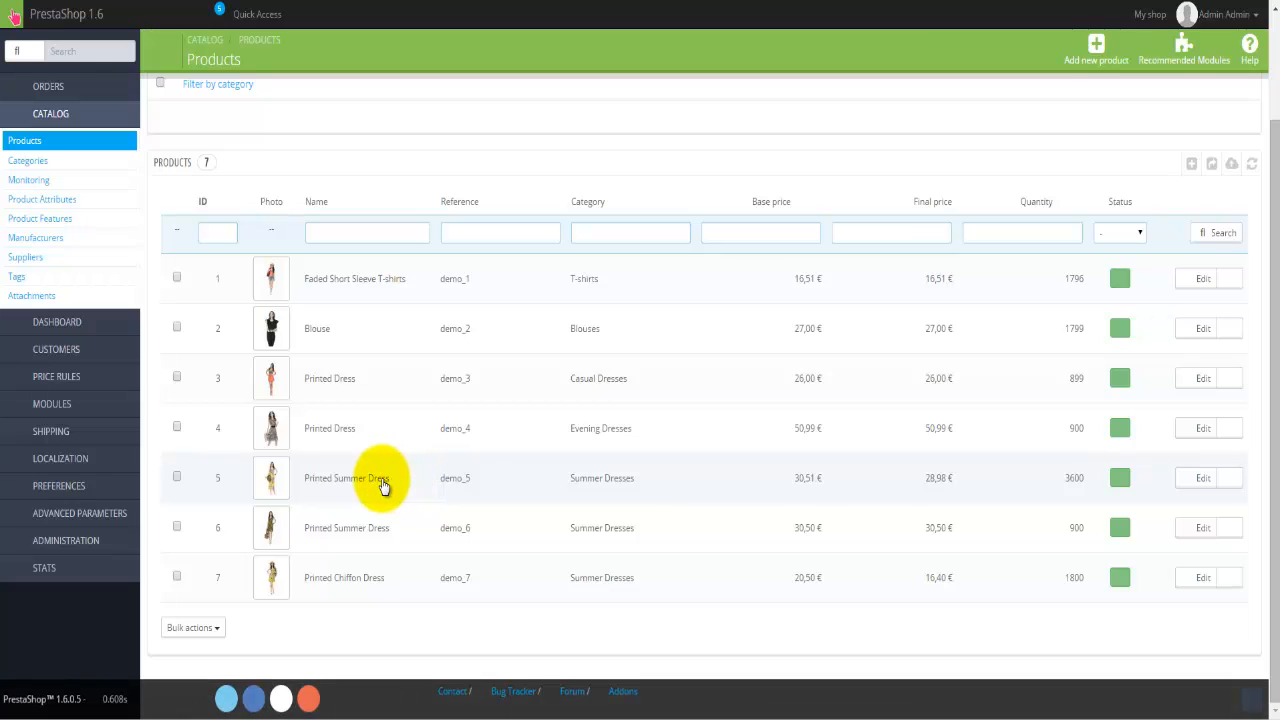
left_click(383, 485)
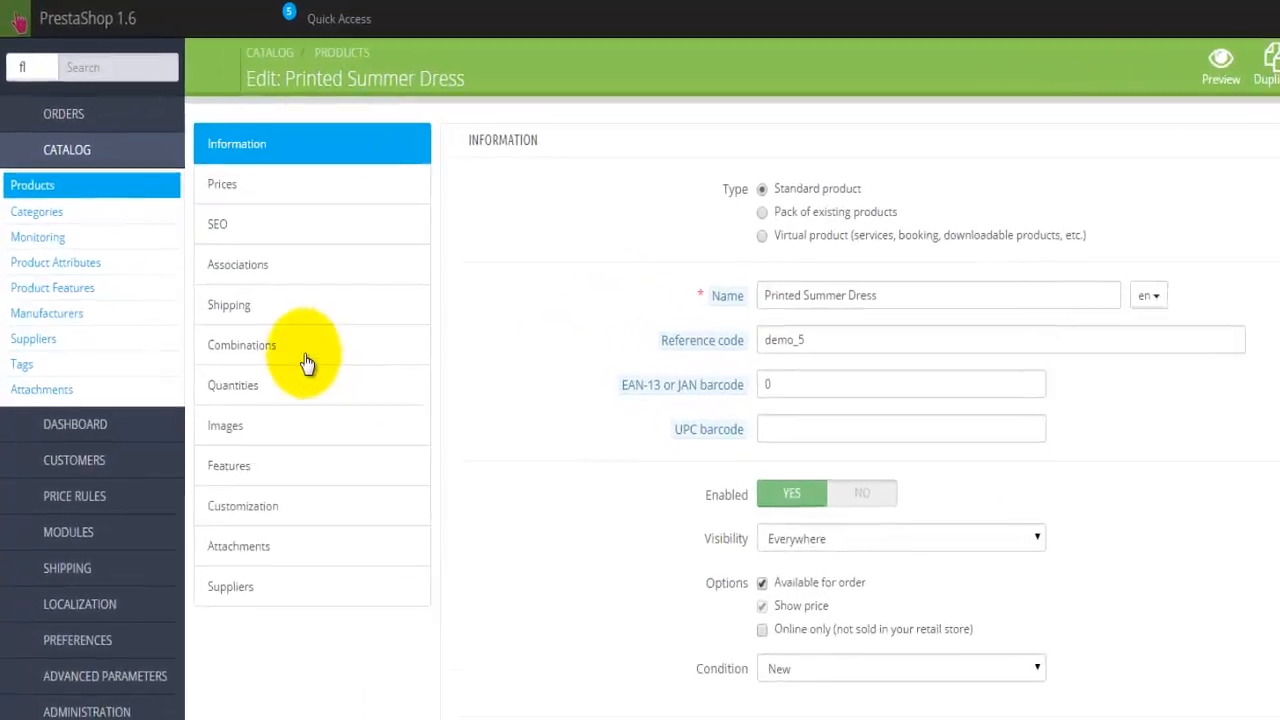
left_click(305, 358)
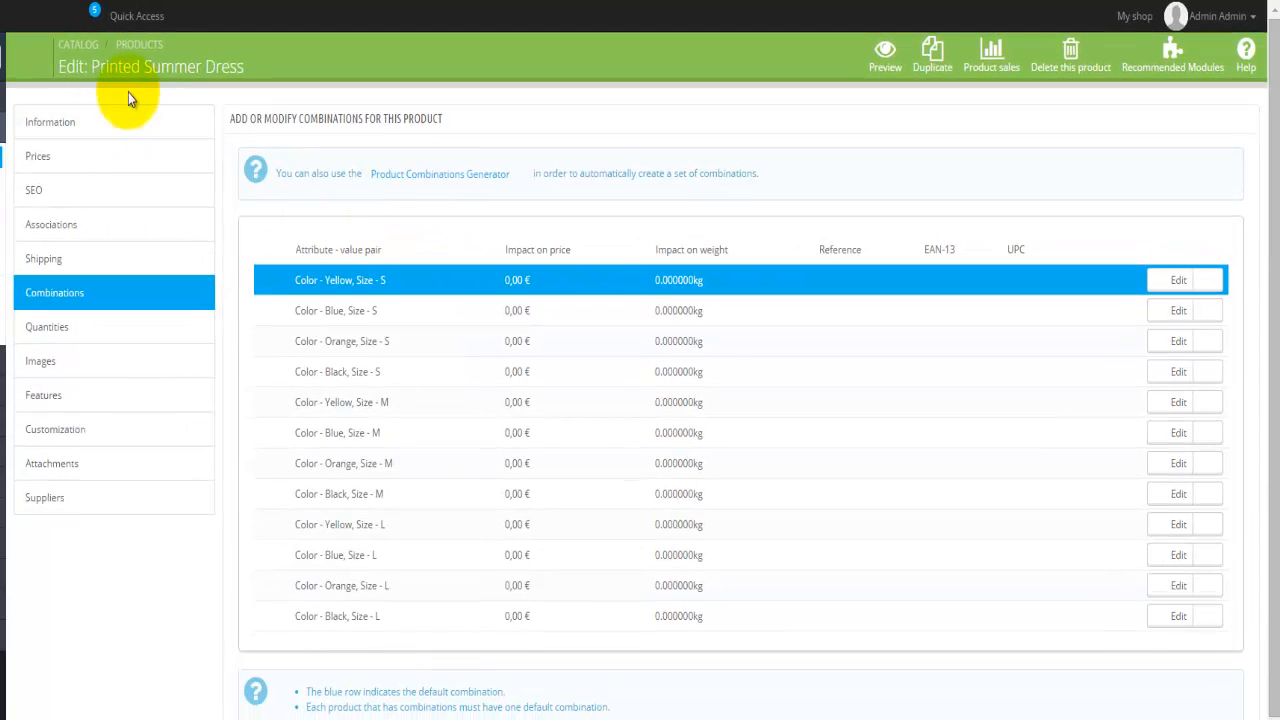
Review the general information of the Printed Summer Dress product
left_click(137, 122)
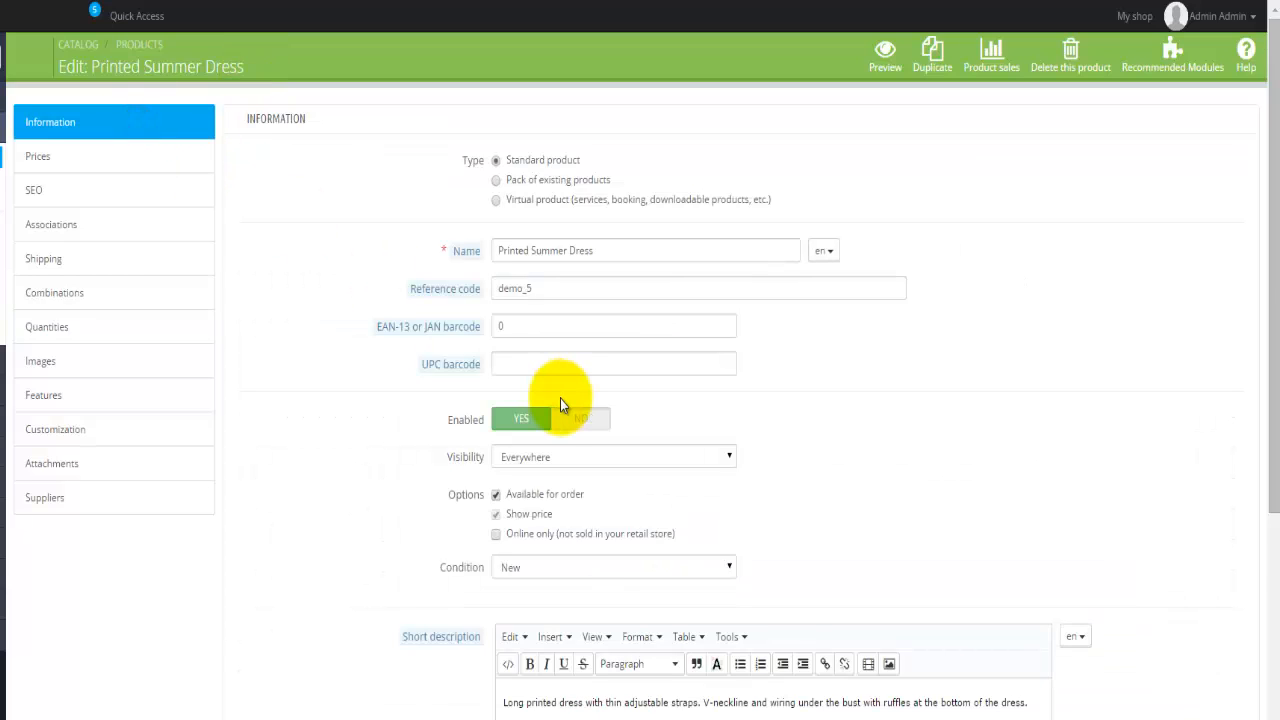
scroll(443, 496, "down", 5)
scroll(443, 496, "up", 5)
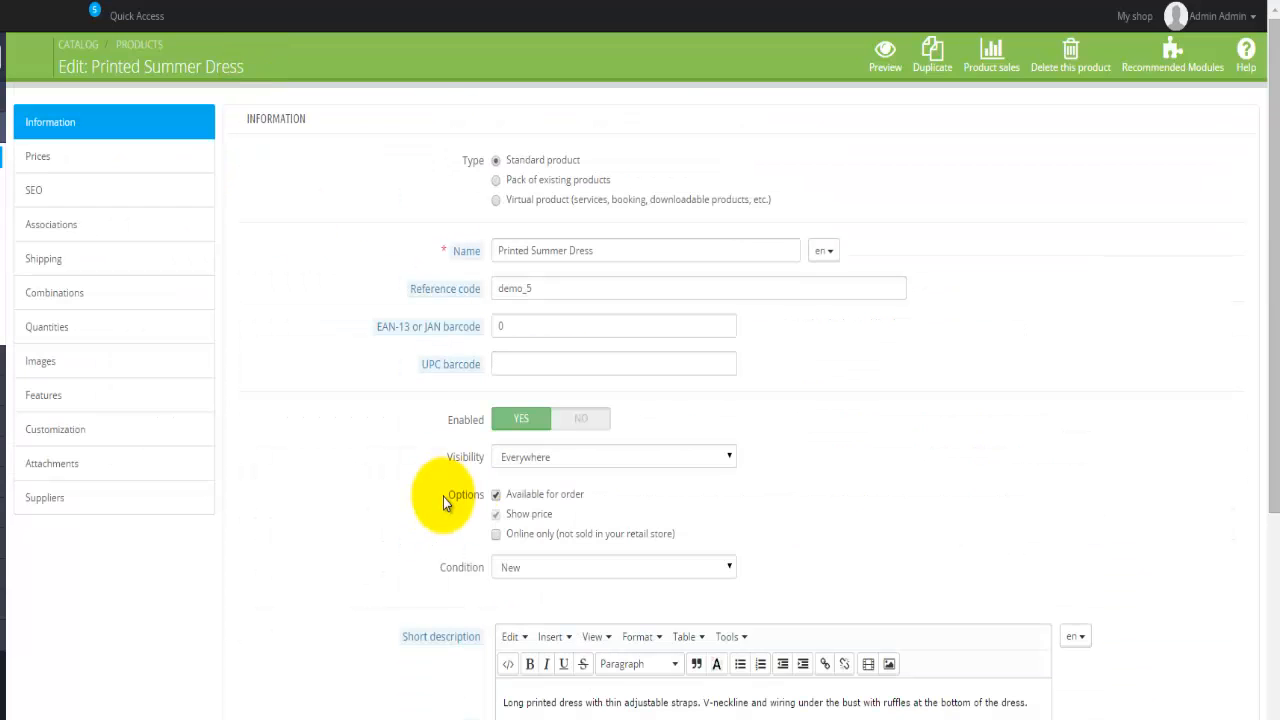
Show the Printed Summer Dress product's combinations and start a new combination
left_click(120, 292)
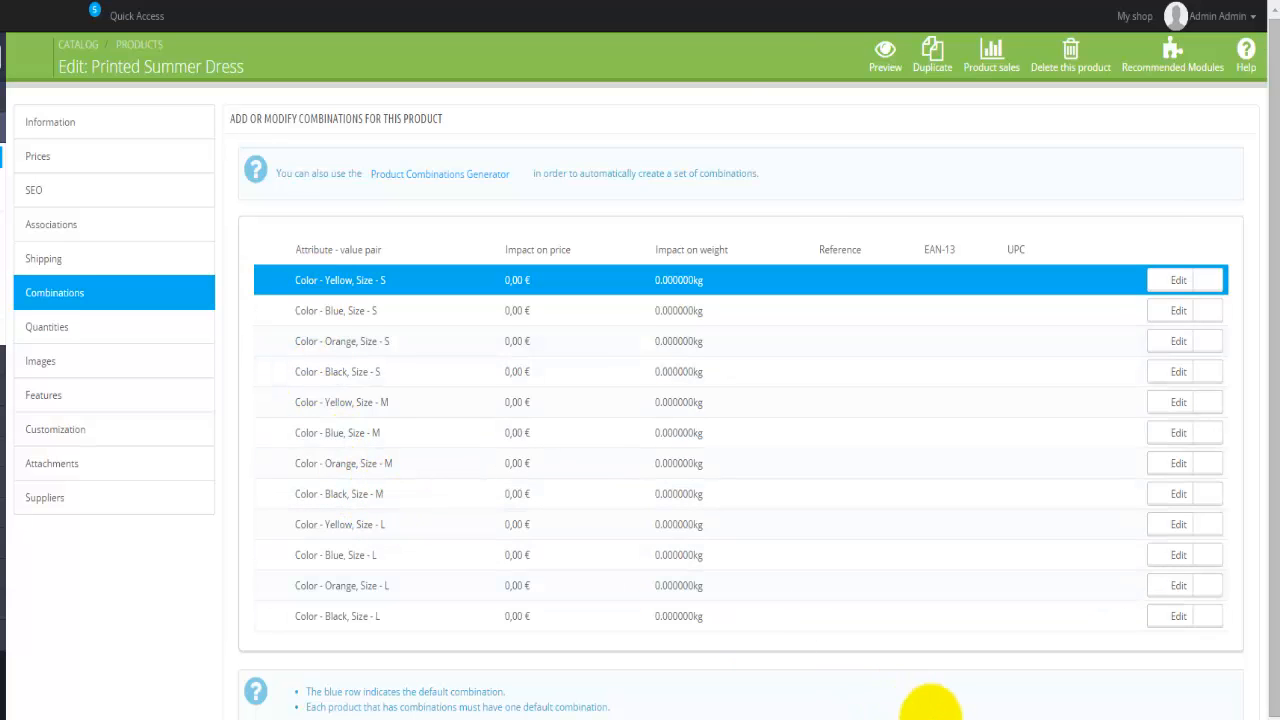
scroll(930, 703, "down", 1)
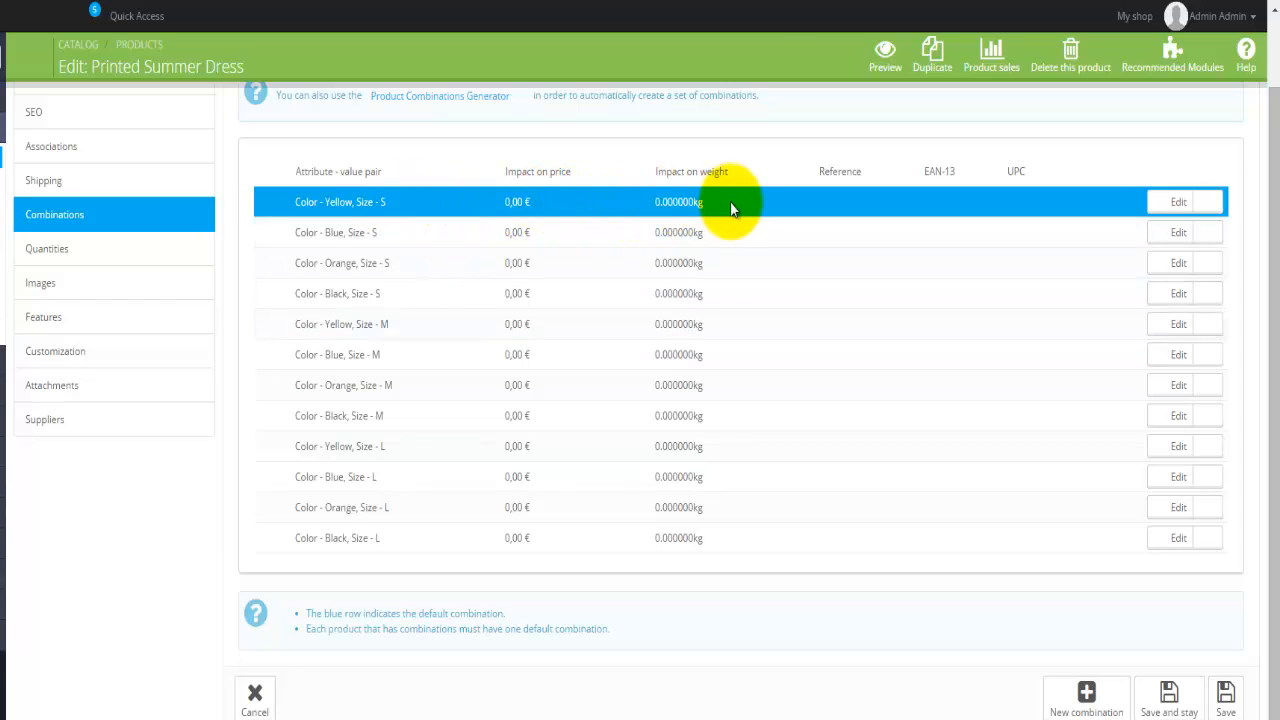
left_click(1055, 706)
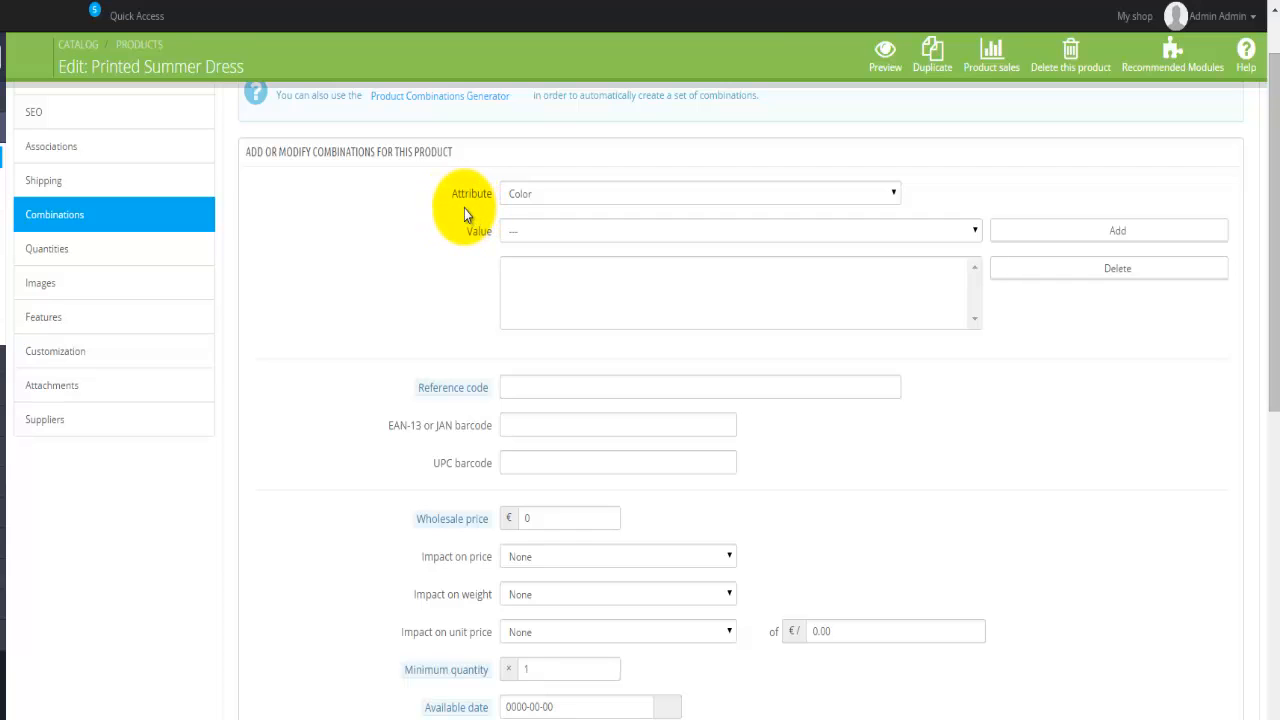
Add the Occasion attribute with the value Casual to the new combination
left_click(894, 197)
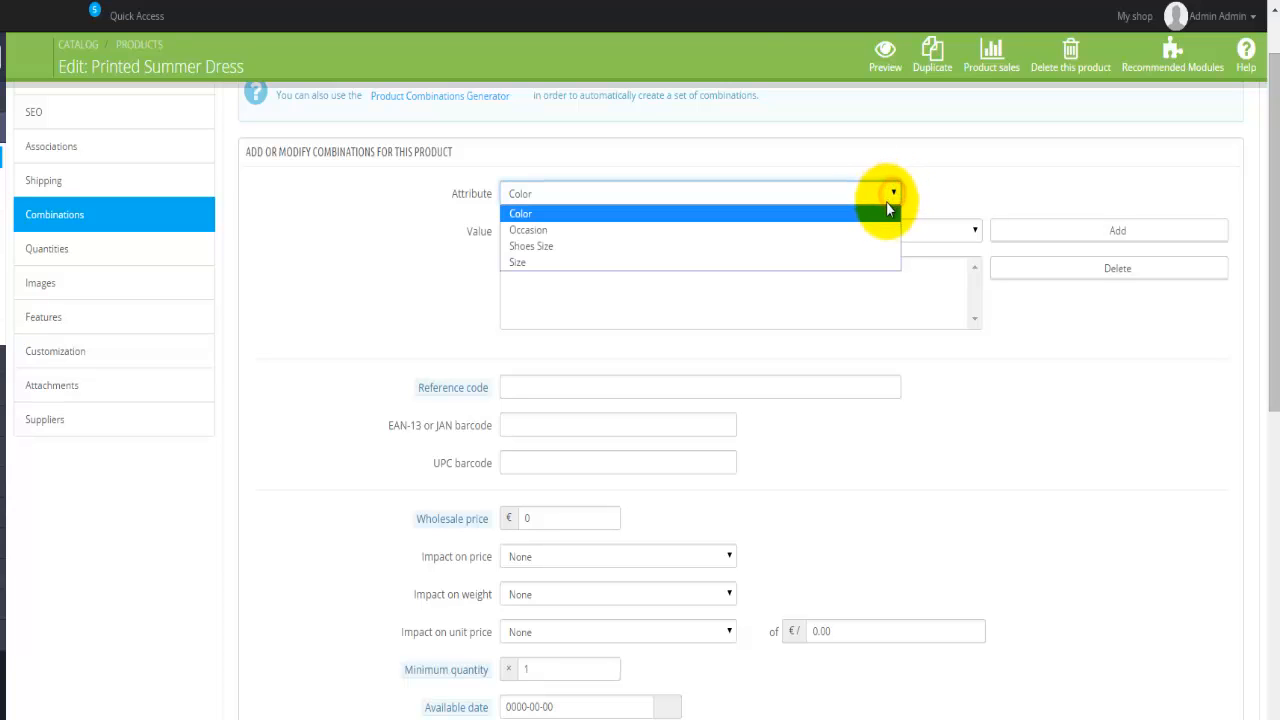
left_click(838, 233)
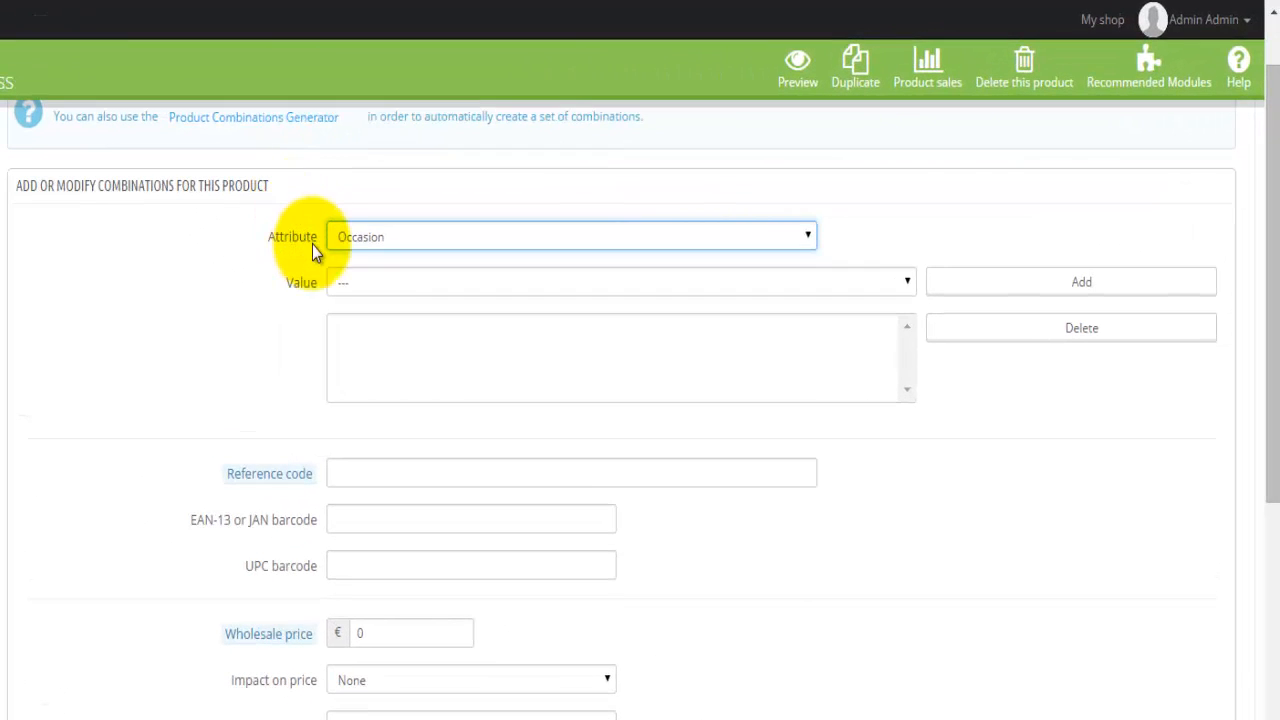
left_click(628, 284)
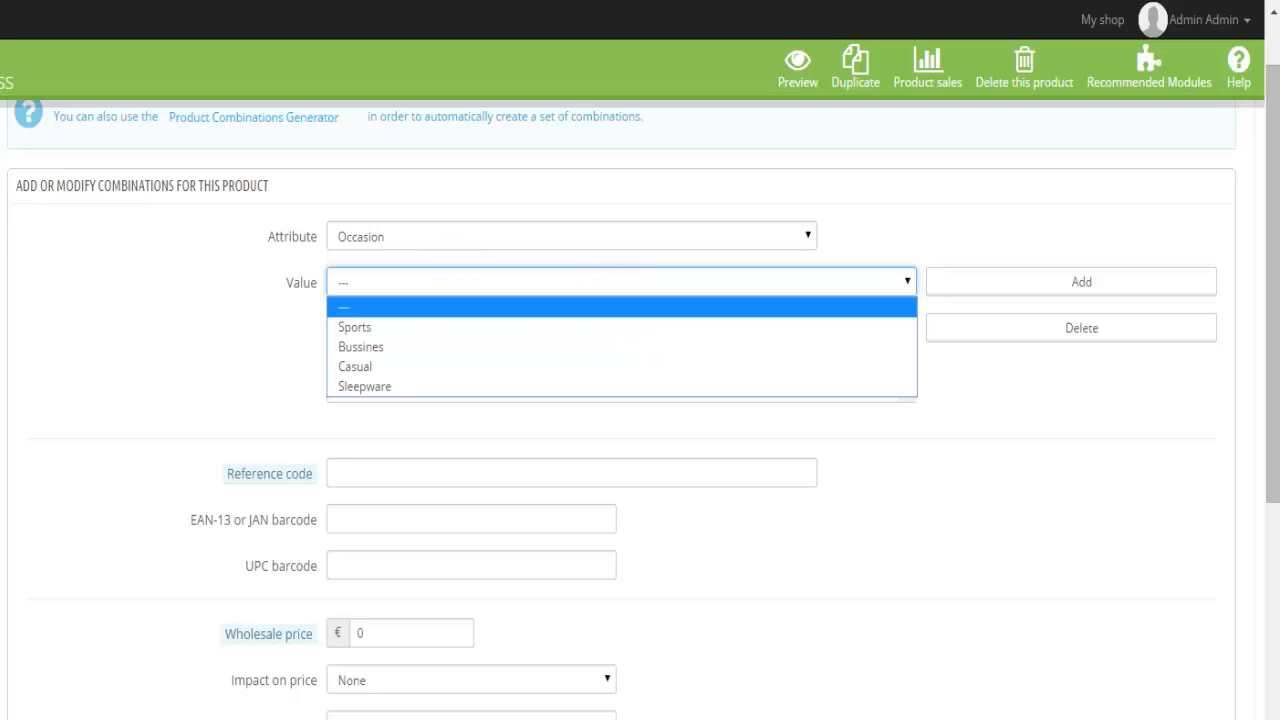
left_click(396, 366)
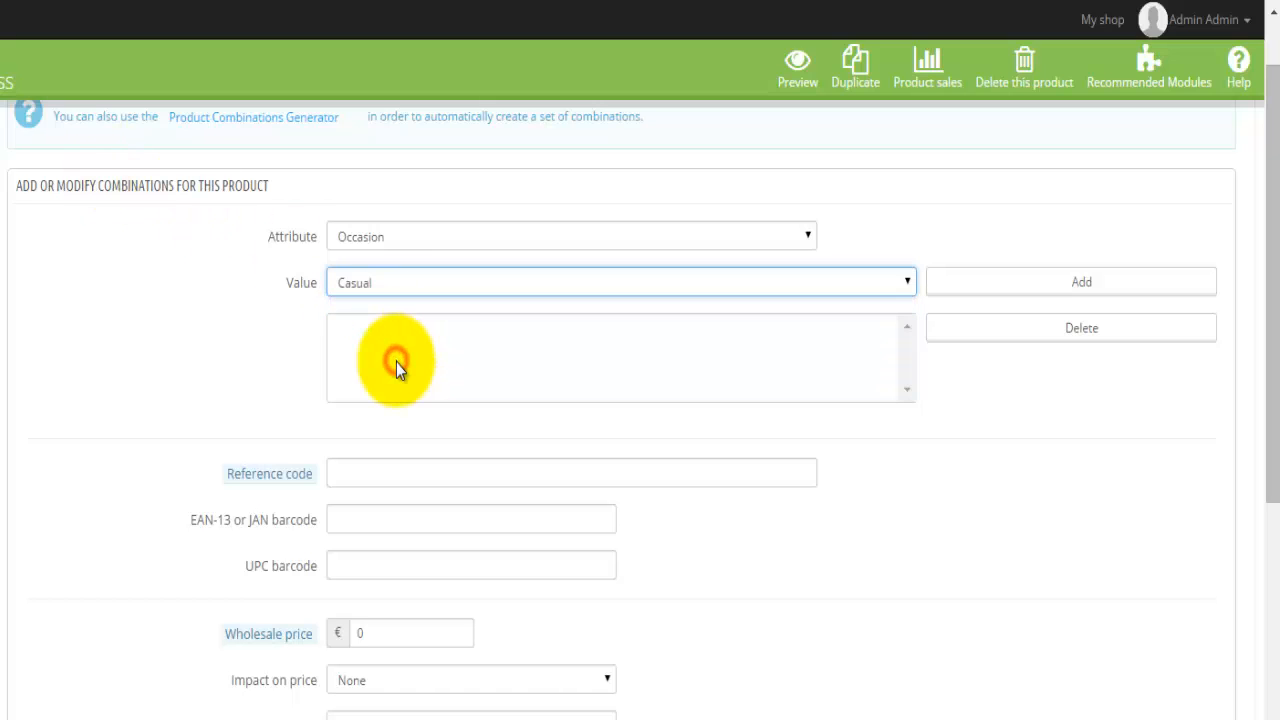
left_click(988, 284)
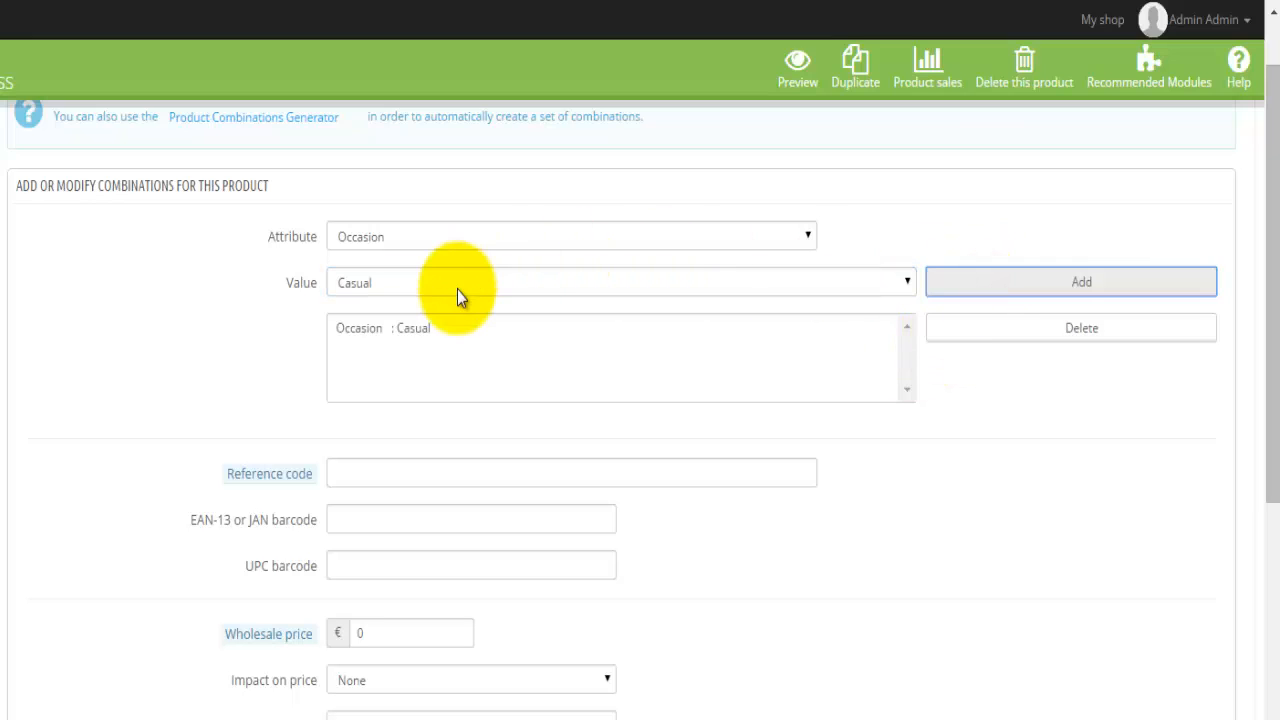
Add the Size attribute with the value M to the new combination
left_click(450, 240)
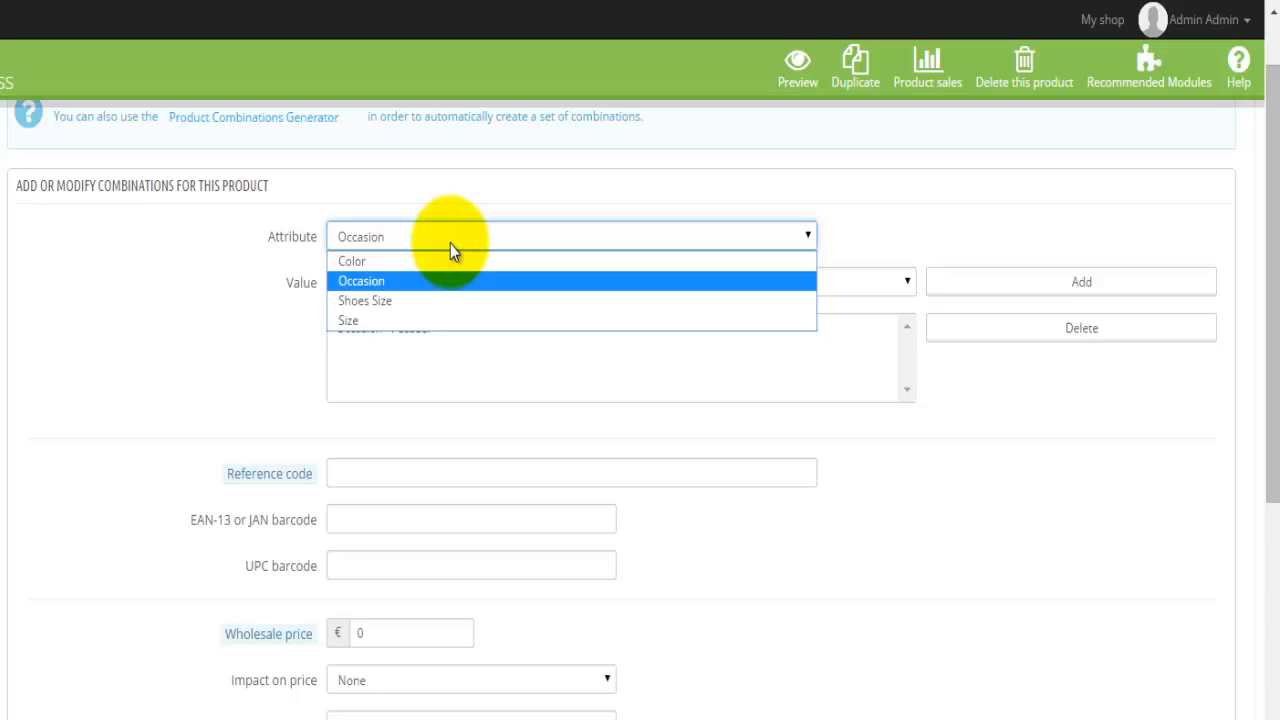
left_click(361, 318)
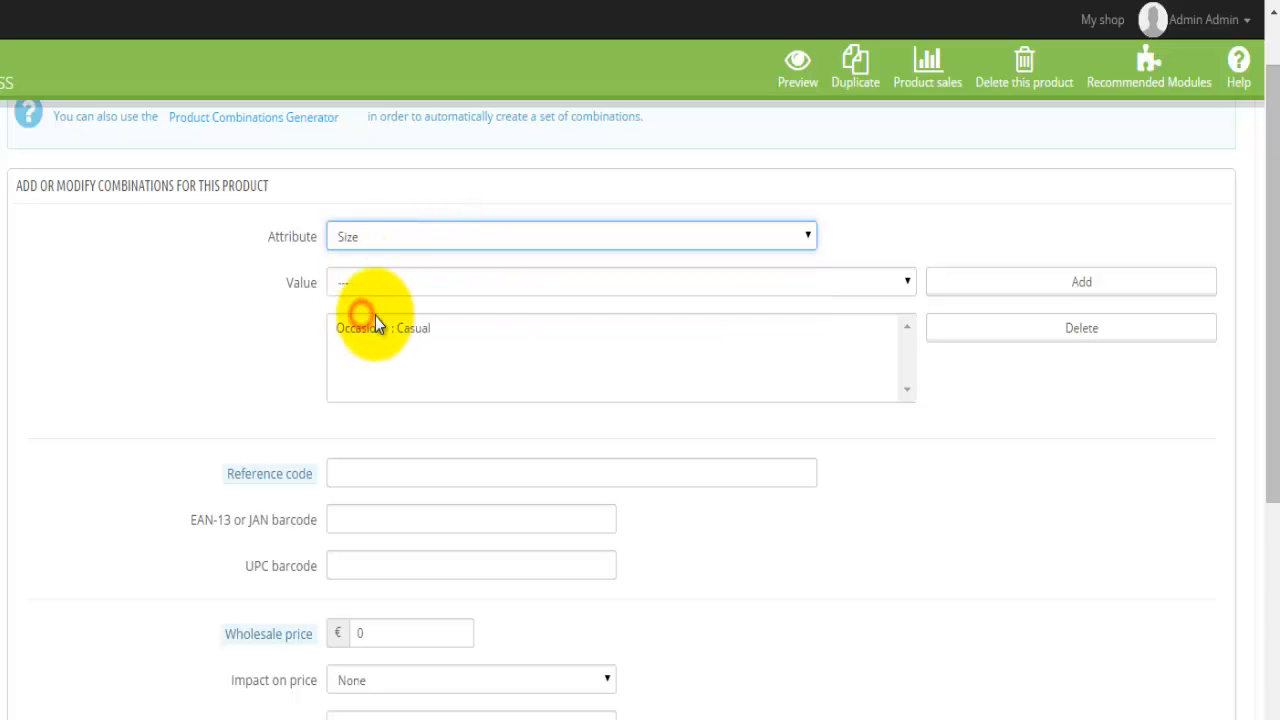
left_click(485, 286)
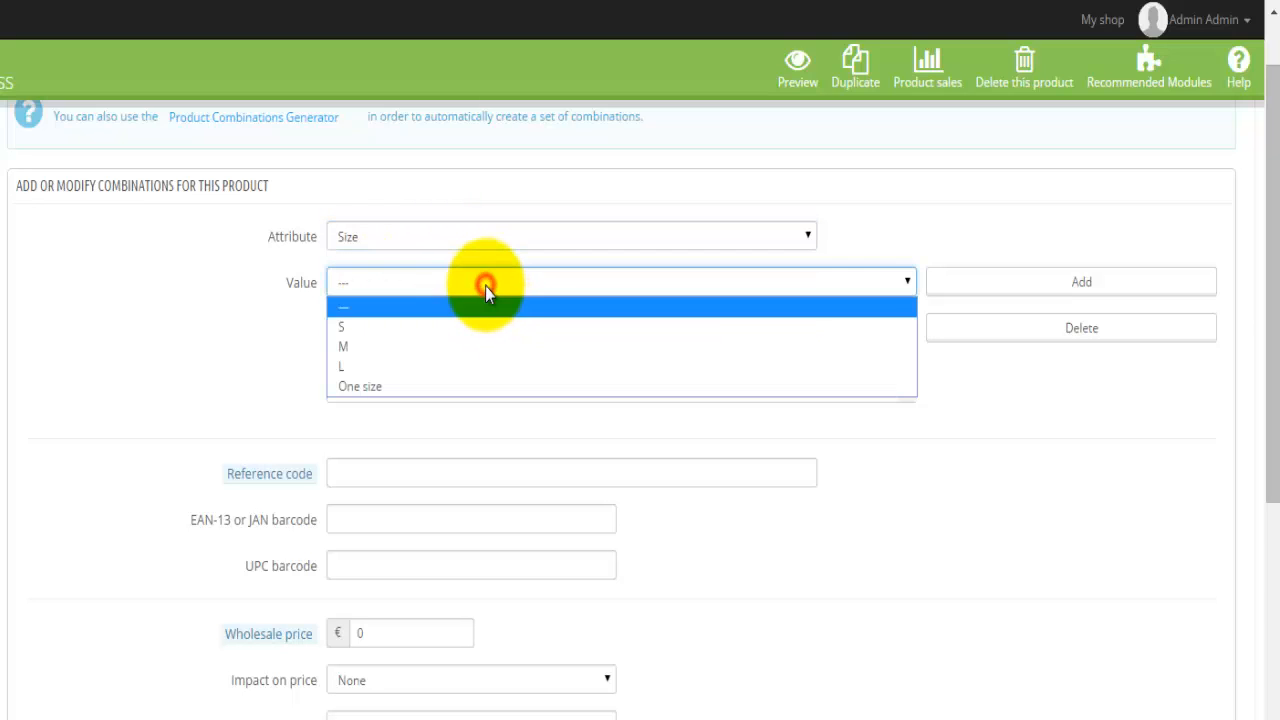
left_click(424, 346)
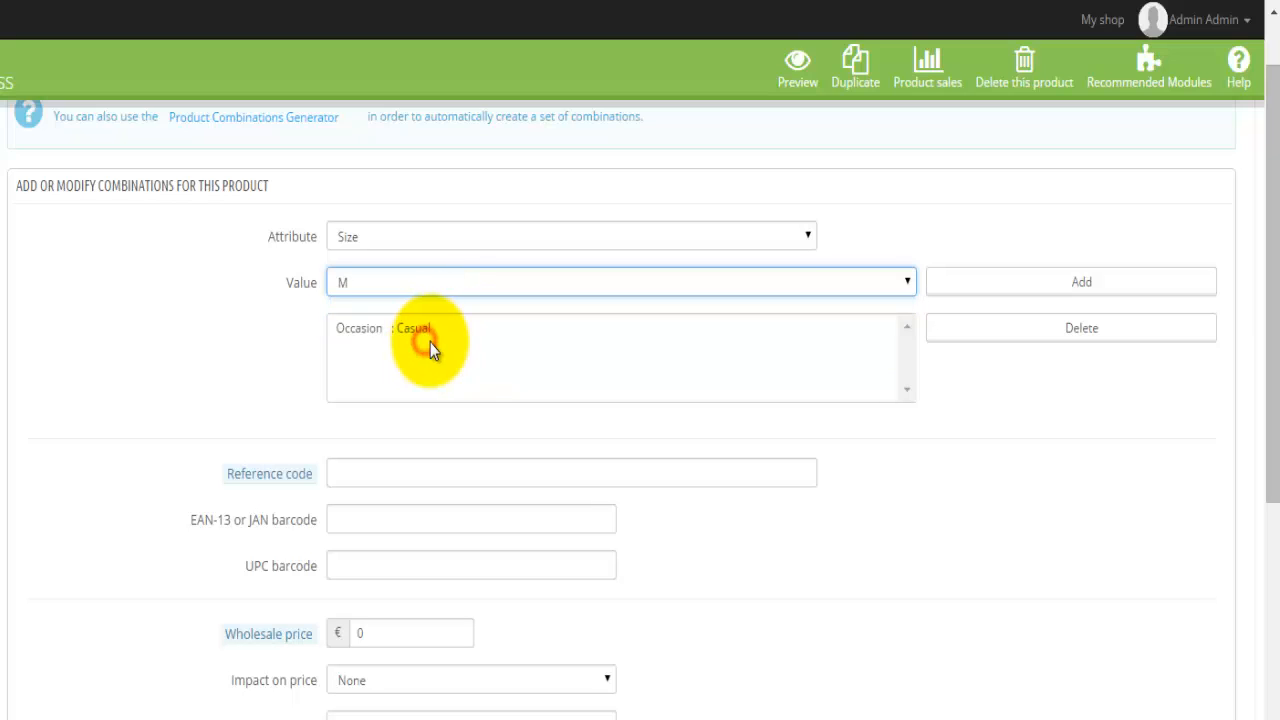
left_click(1049, 282)
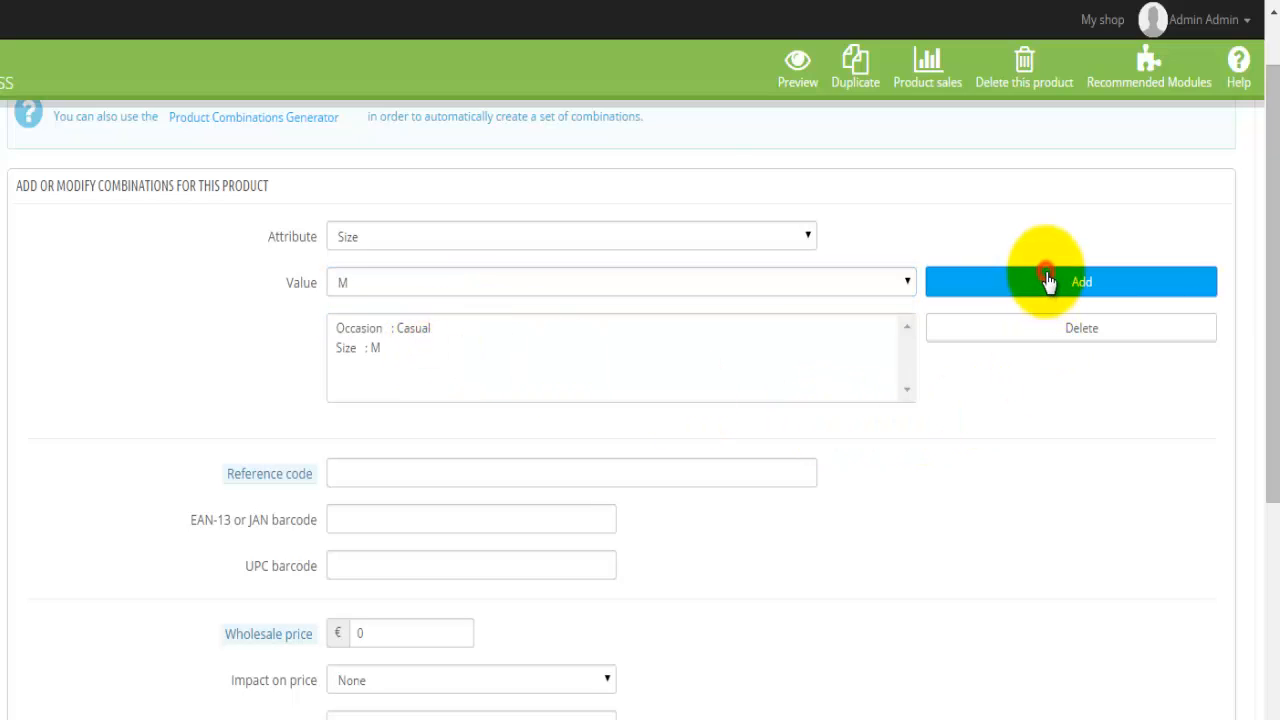
Review the new combination's attribute pairs, price, weight, quantity and image settings, and the list of existing combinations
left_click(353, 348)
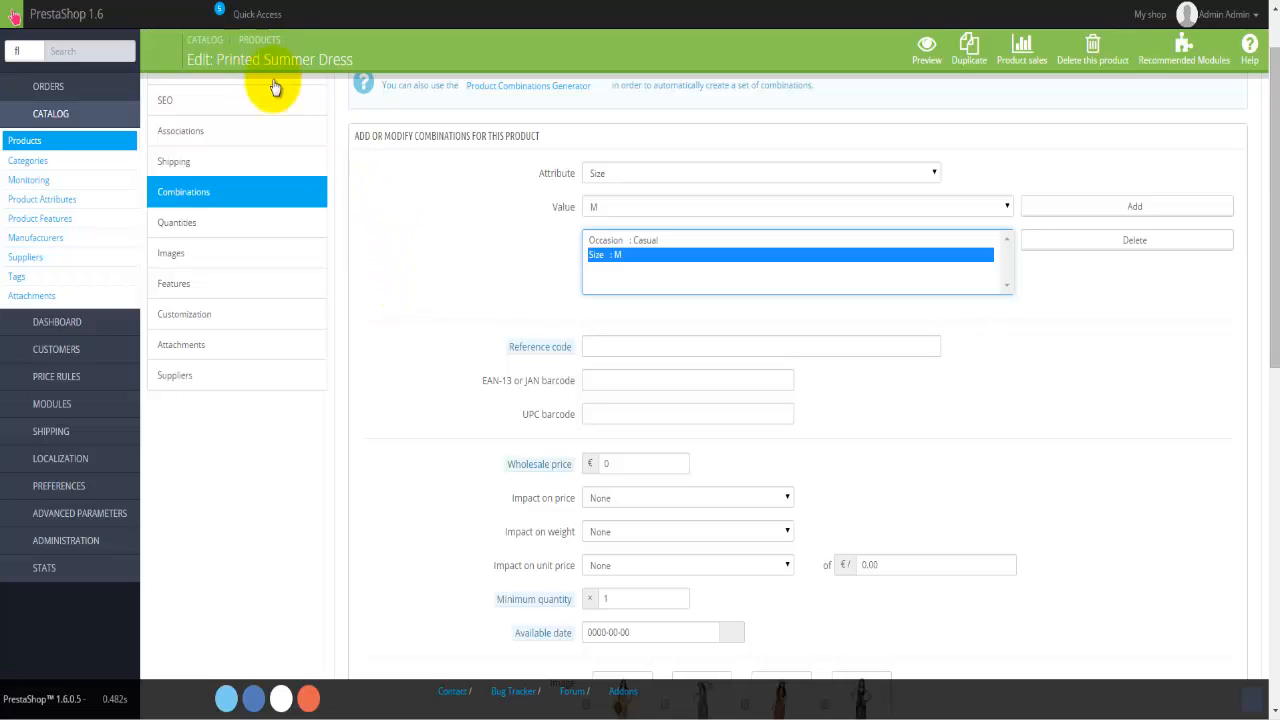
left_click(413, 224)
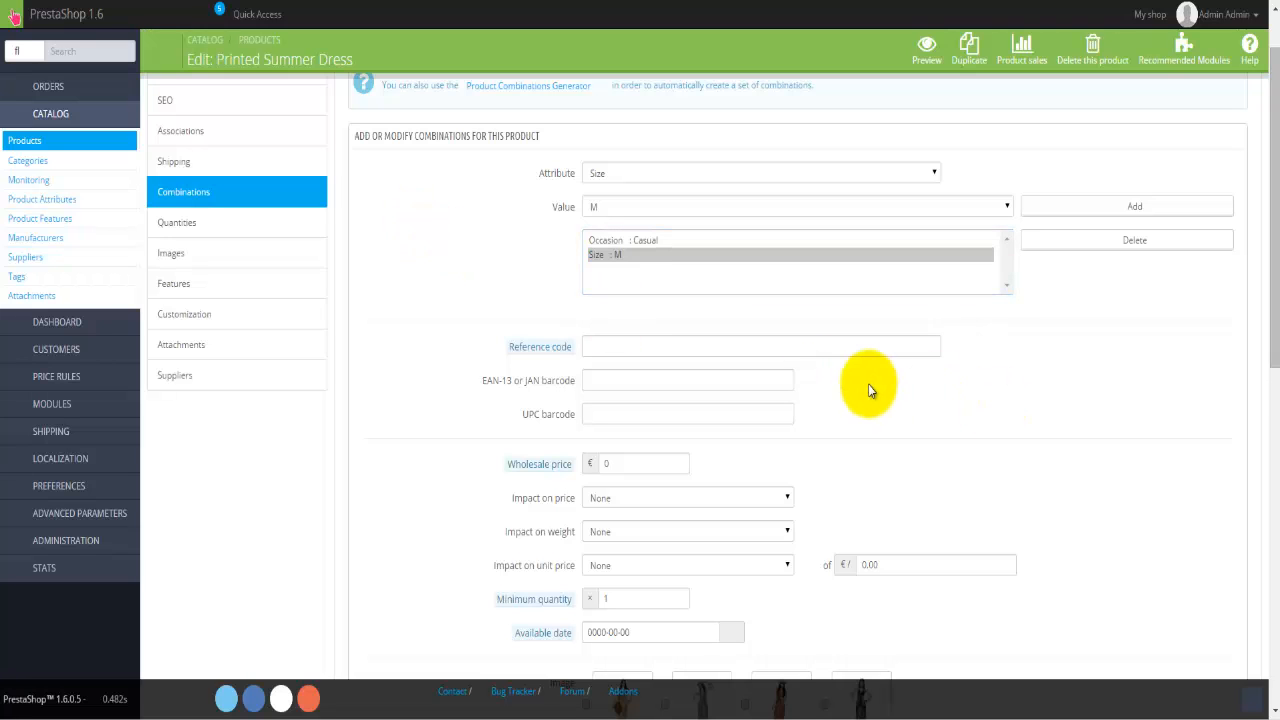
scroll(884, 379, "down", 2)
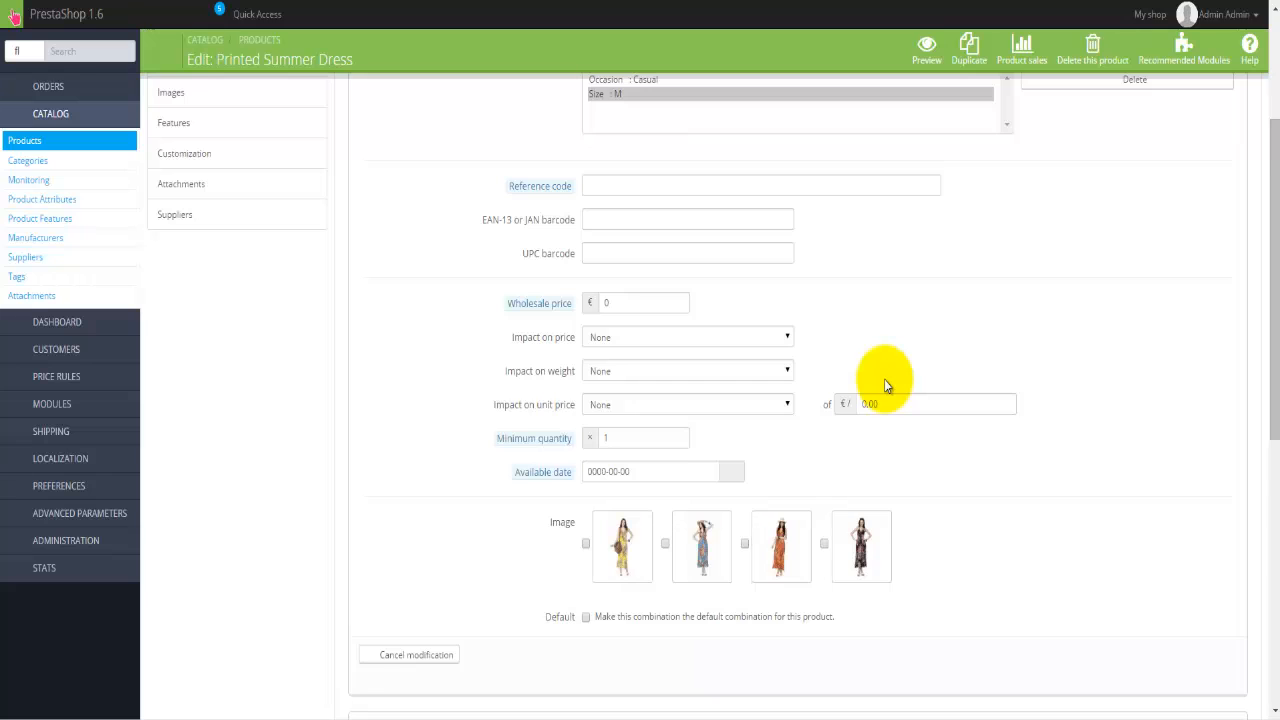
scroll(884, 380, "down", 1)
scroll(884, 380, "up", 1)
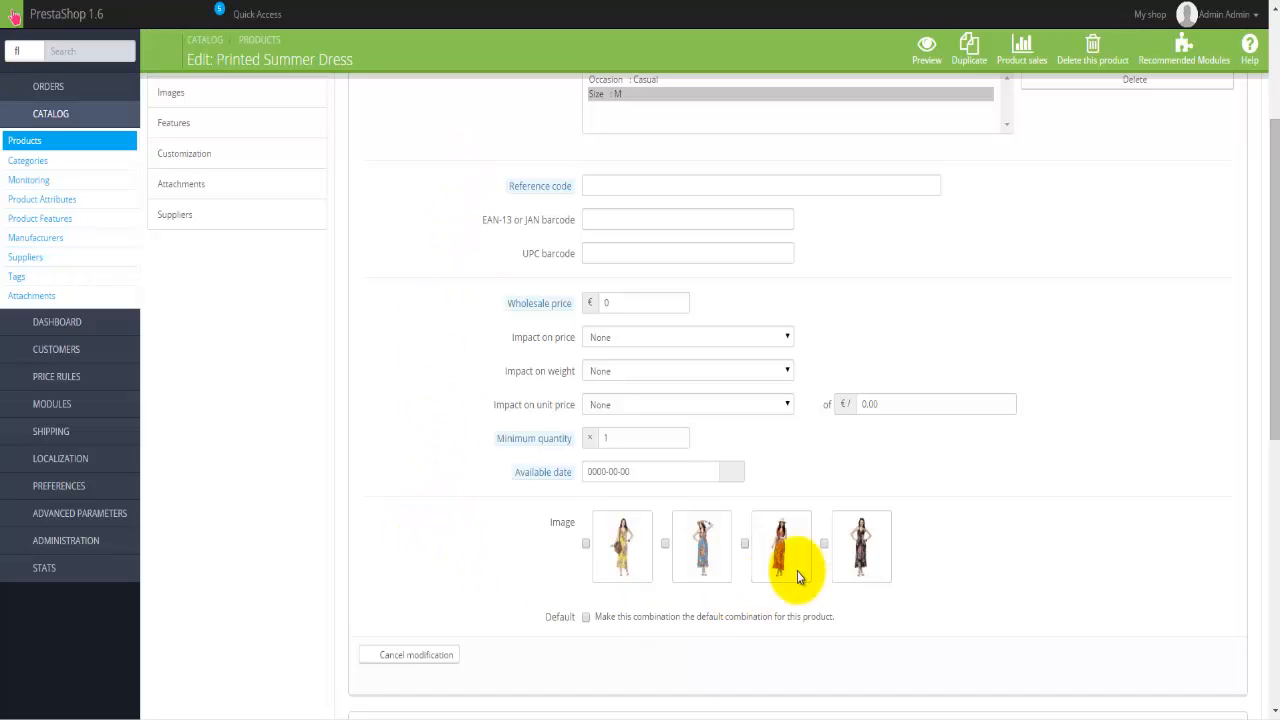
scroll(863, 640, "down", 2)
scroll(865, 643, "down", 3)
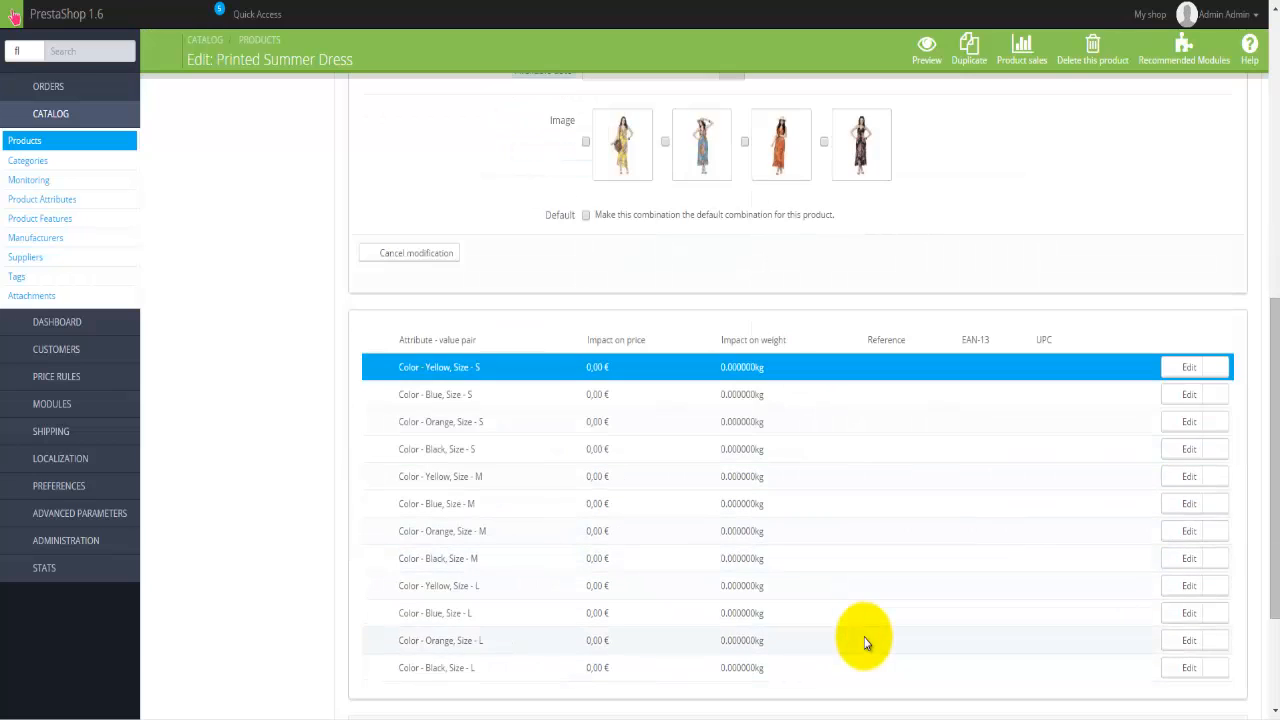
scroll(866, 643, "up", 5)
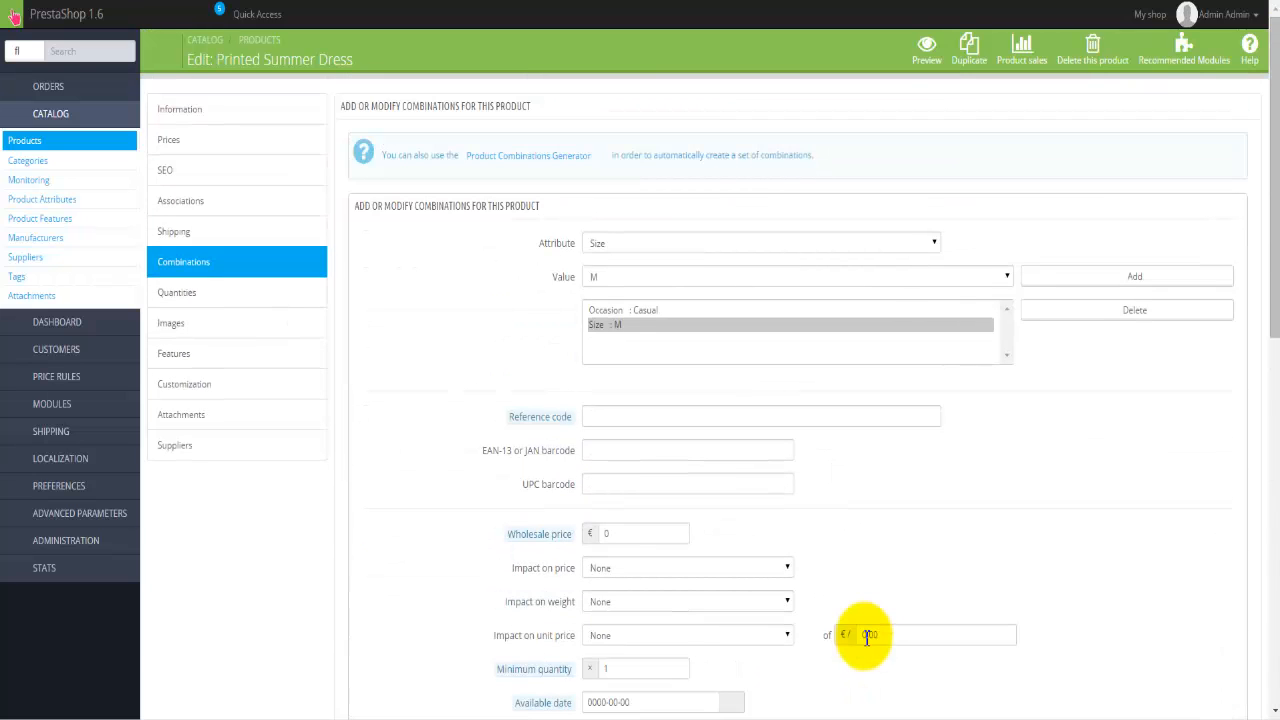